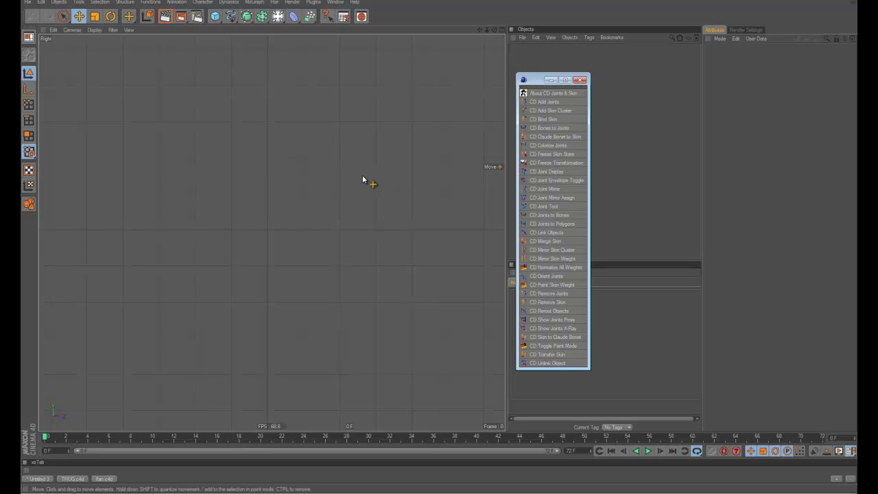
{"action": "left_click", "coordinate": [549, 206]}
{"action": "left_click", "coordinate": [113, 31]}
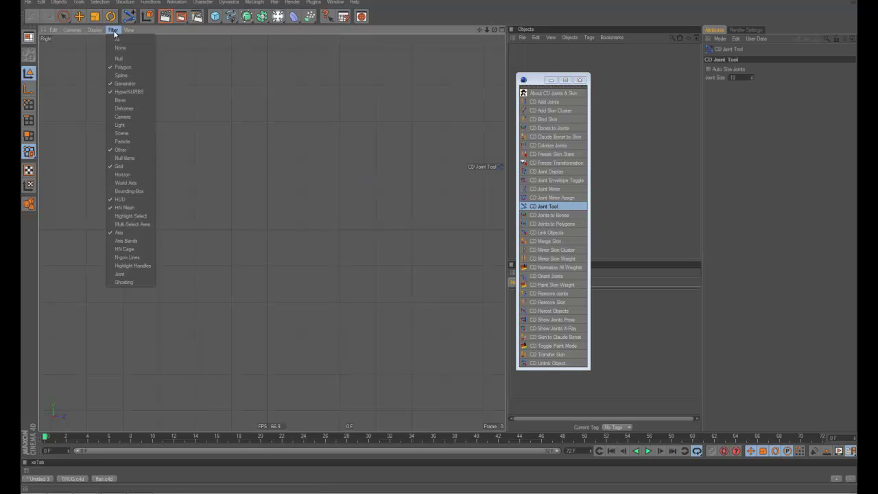
{"action": "left_click", "coordinate": [338, 158]}
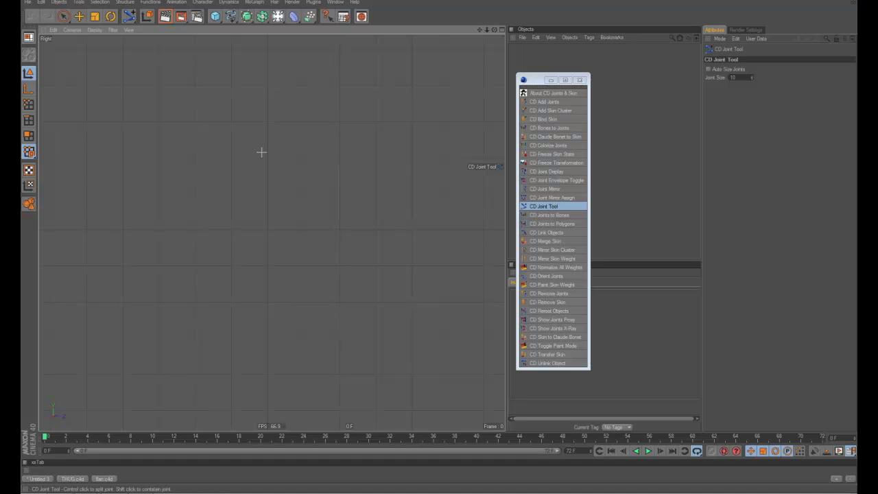
- Add a sphere primitive at the scene's origin as a stand-in head
{"action": "left_click", "coordinate": [214, 16]}
{"action": "left_click", "coordinate": [279, 28]}
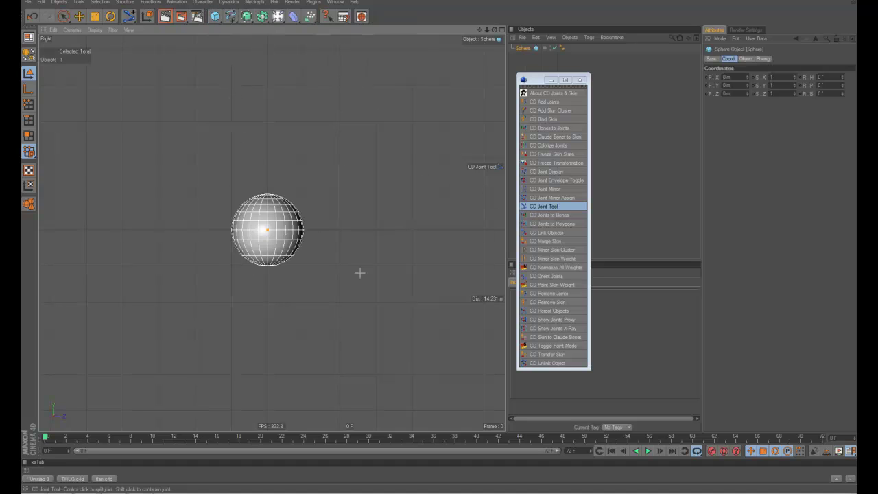
{"action": "scroll", "coordinate": [339, 282], "scroll_direction": "up", "scroll_amount": 5}
{"action": "middle_click_drag", "start_coordinate": [340, 283], "coordinate": [339, 294], "text": "alt"}
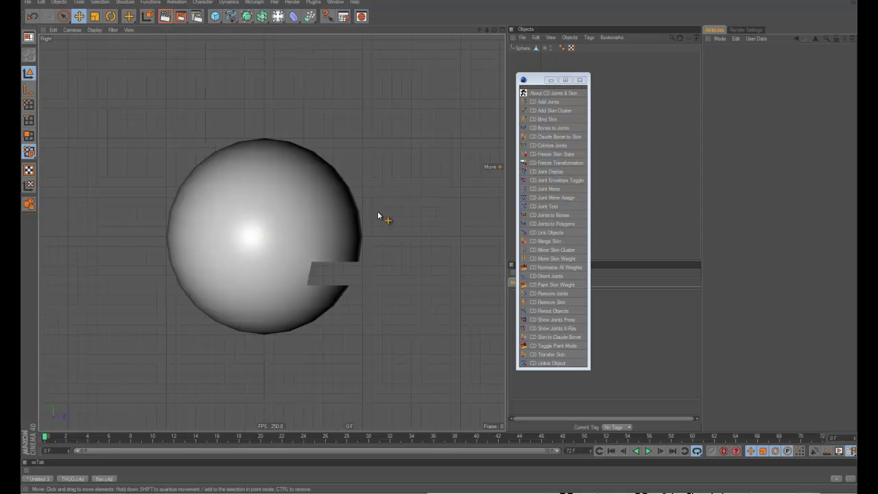
{"action": "right_click_drag", "start_coordinate": [360, 214], "coordinate": [390, 220], "text": "alt"}
{"action": "middle_click_drag", "start_coordinate": [391, 221], "coordinate": [401, 216], "text": "alt"}
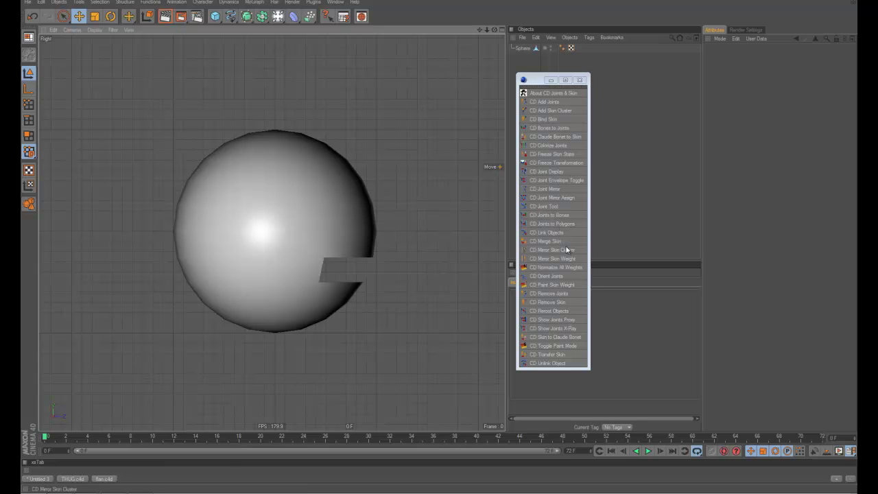
- Draw a three-joint chain with the CD Joint Tool, rising about 44 m from the sphere's base and ending in a short joint about 10.5 m forward
{"action": "left_click", "coordinate": [544, 208]}
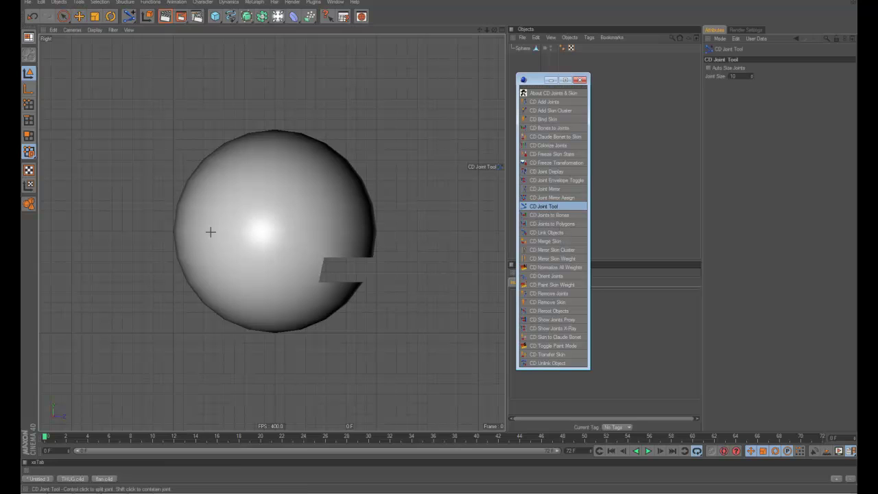
{"action": "left_click", "coordinate": [259, 336]}
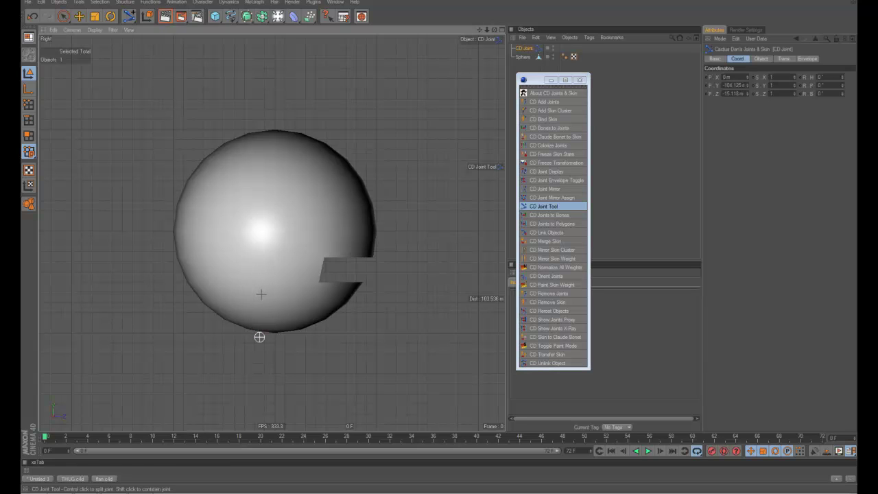
{"action": "left_click", "coordinate": [260, 293]}
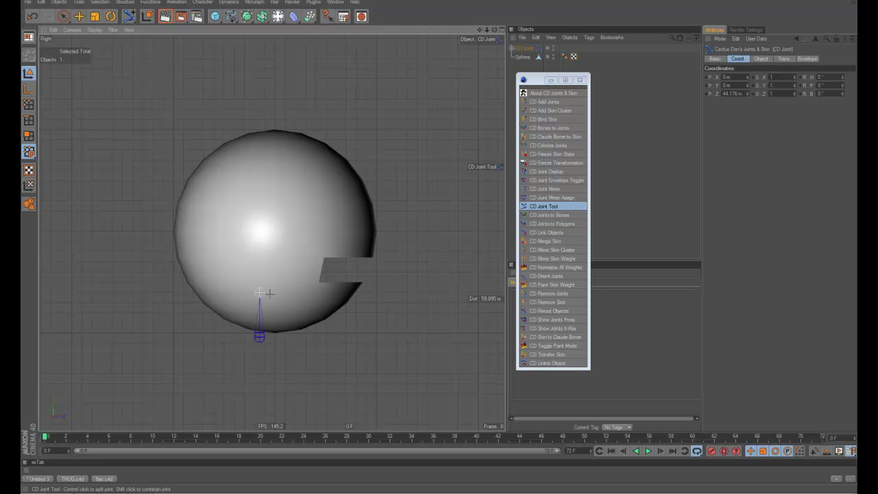
{"action": "left_click", "coordinate": [268, 286]}
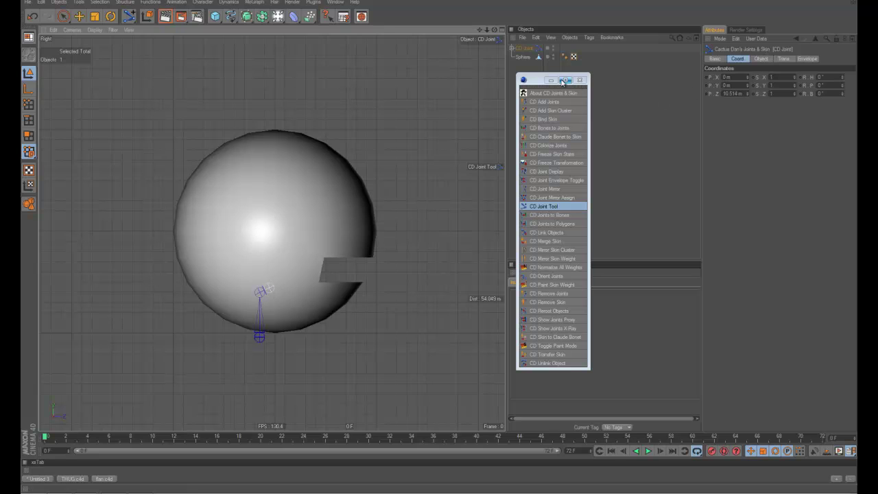
- Expand the joint hierarchy and rename the last joint in the chain as Lower jaw
{"action": "left_click_drag", "start_coordinate": [540, 82], "coordinate": [435, 69]}
{"action": "left_click", "coordinate": [512, 48]}
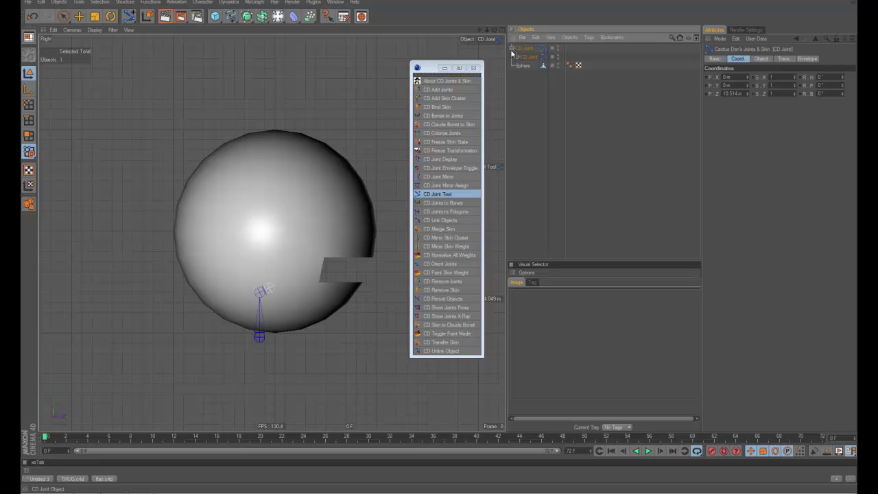
{"action": "left_click", "coordinate": [516, 57]}
{"action": "left_click", "coordinate": [527, 58]}
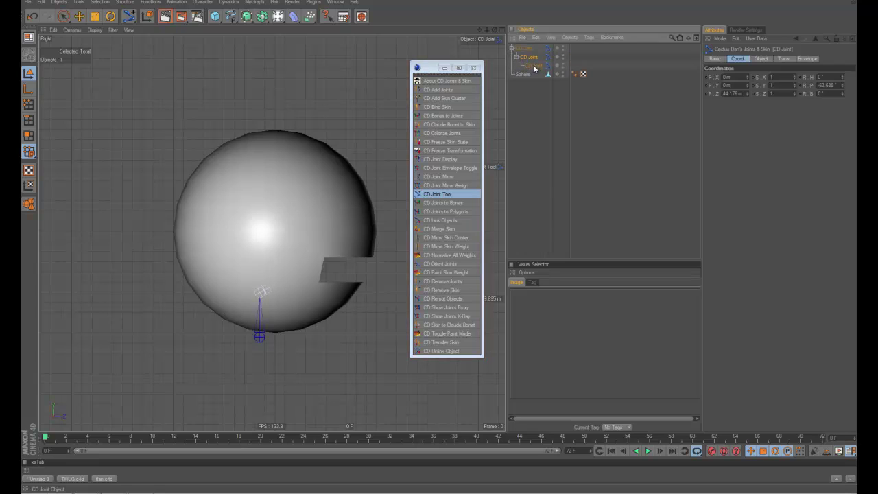
{"action": "double_click", "coordinate": [535, 65]}
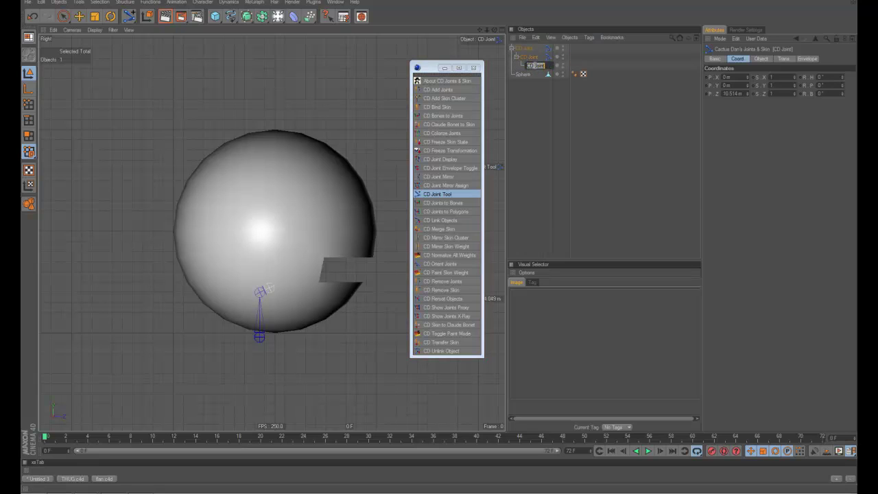
{"action": "key", "text": "BackSpace"}
{"action": "key", "text": "Return"}
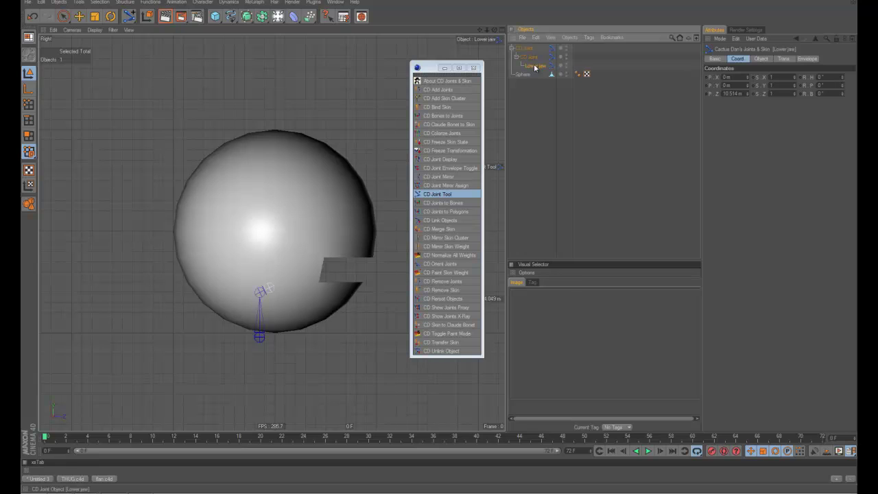
- Extend the Lower jaw joint with a child joint near the front of the sphere, just below the mouth opening
{"action": "left_click", "coordinate": [527, 57]}
{"action": "left_click", "coordinate": [536, 66]}
{"action": "left_click", "coordinate": [340, 296], "text": "ctrl"}
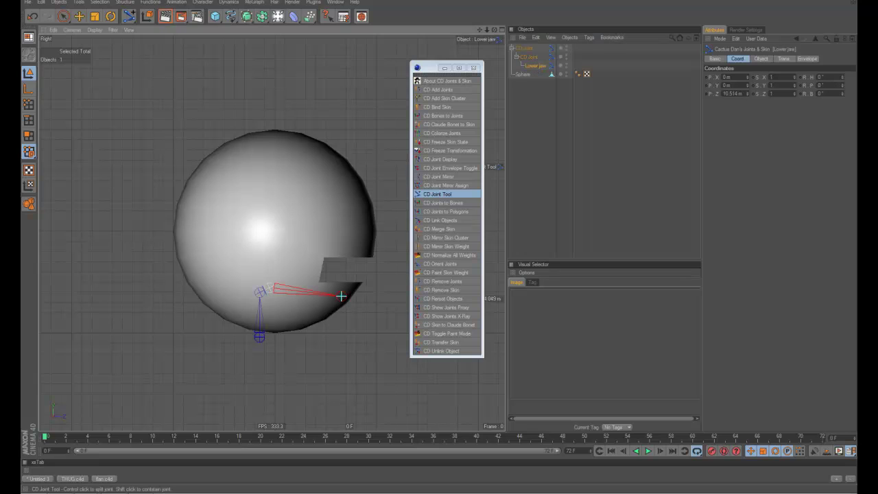
- Branch a second chain from the middle joint, with a joint just above it and a tip about 104 m forward above the mouth opening
{"action": "left_click", "coordinate": [529, 57]}
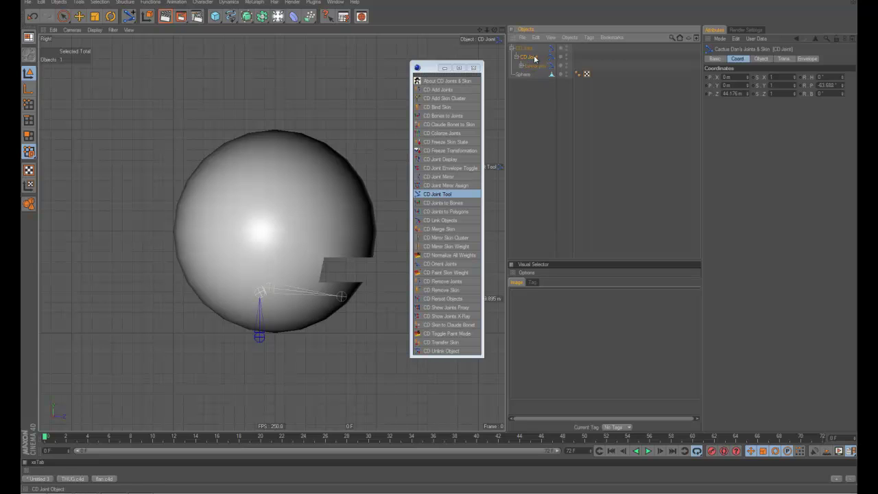
{"action": "left_click", "coordinate": [259, 271], "text": "ctrl"}
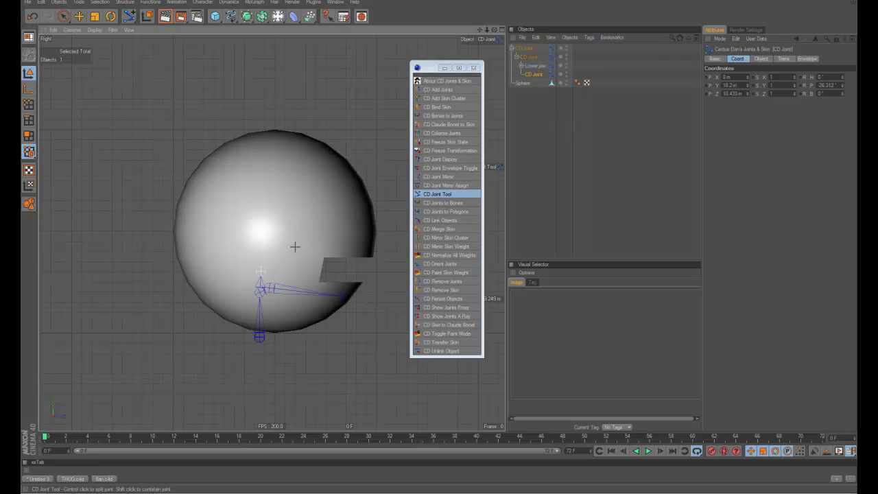
{"action": "left_click", "coordinate": [364, 248]}
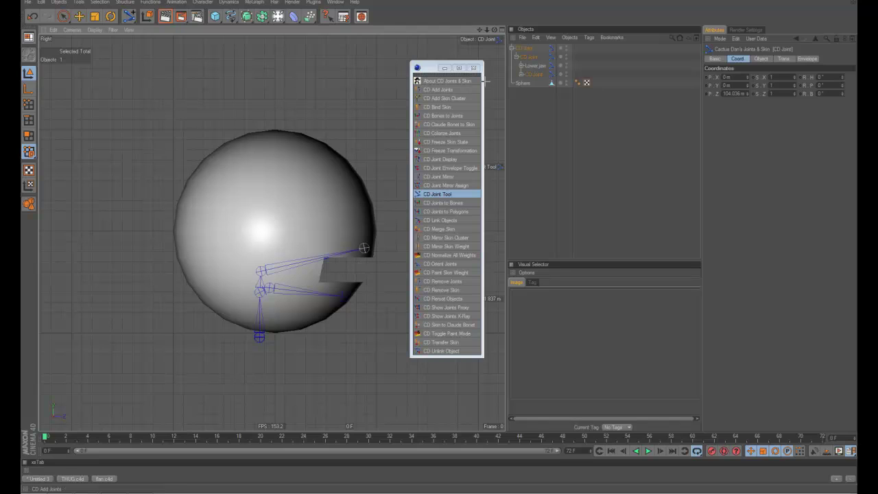
- Rename the first joint of the new branch as Upper jaw
{"action": "double_click", "coordinate": [533, 74]}
{"action": "type", "text": "Upper"}
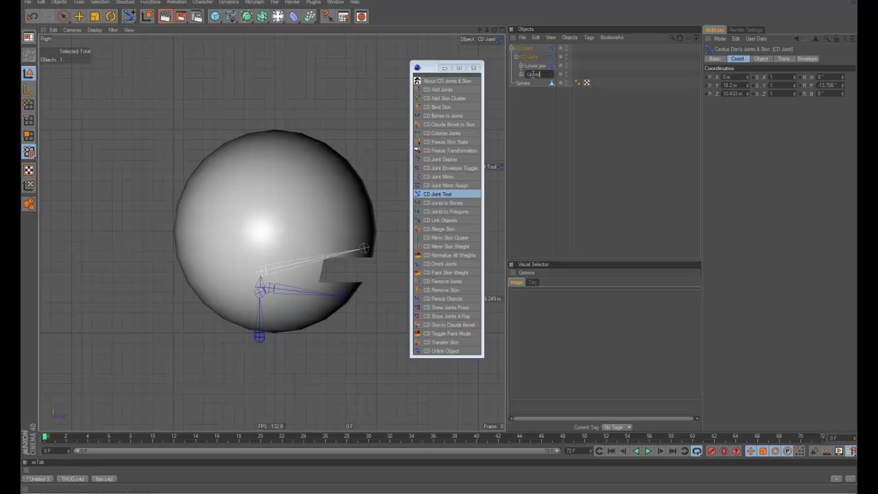
{"action": "type", "text": " jaw"}
{"action": "key", "text": "Return"}
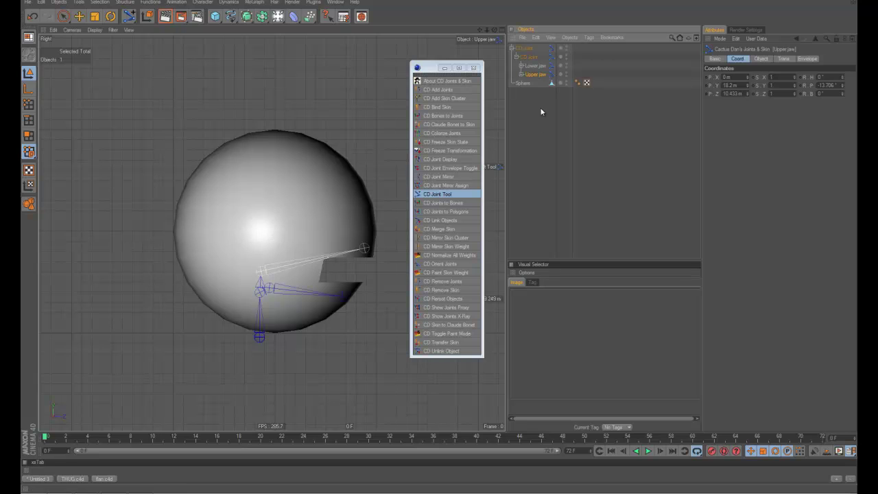
- Test the Lower jaw joint by rotating its pitch to about -37°, and undo the rotation
{"action": "left_click", "coordinate": [536, 65]}
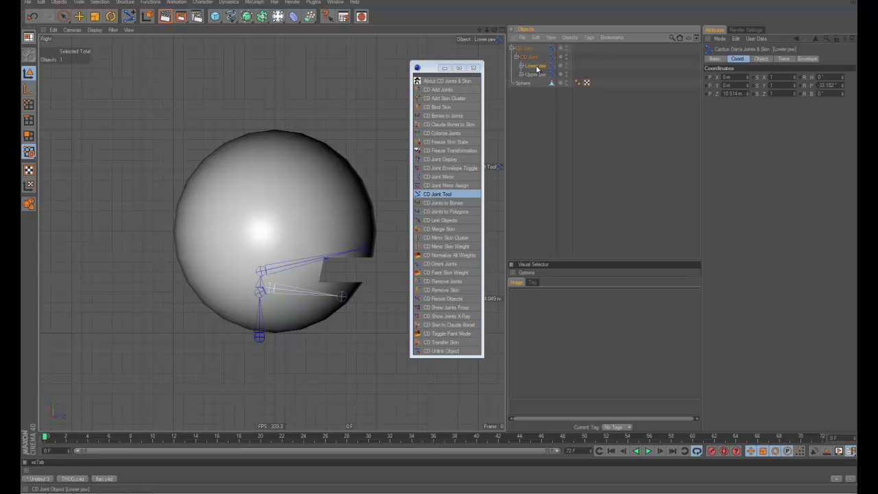
{"action": "left_click_drag", "start_coordinate": [843, 85], "coordinate": [845, 92]}
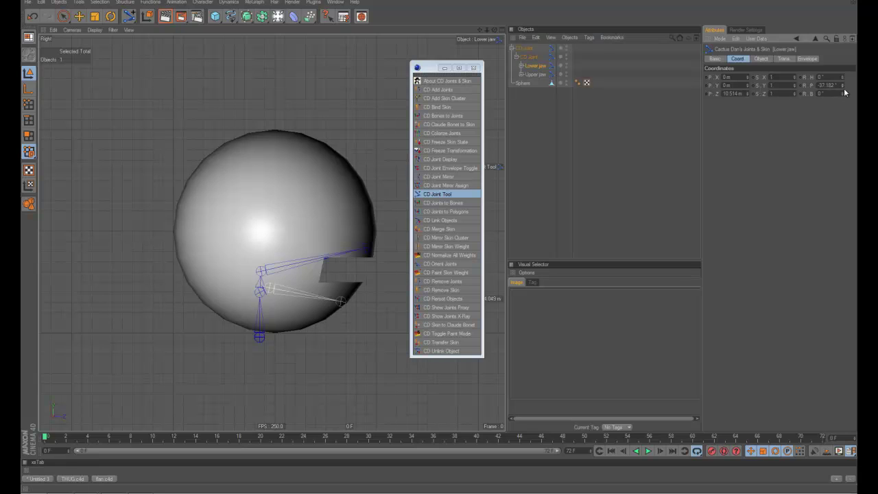
{"action": "key", "text": "ctrl+z"}
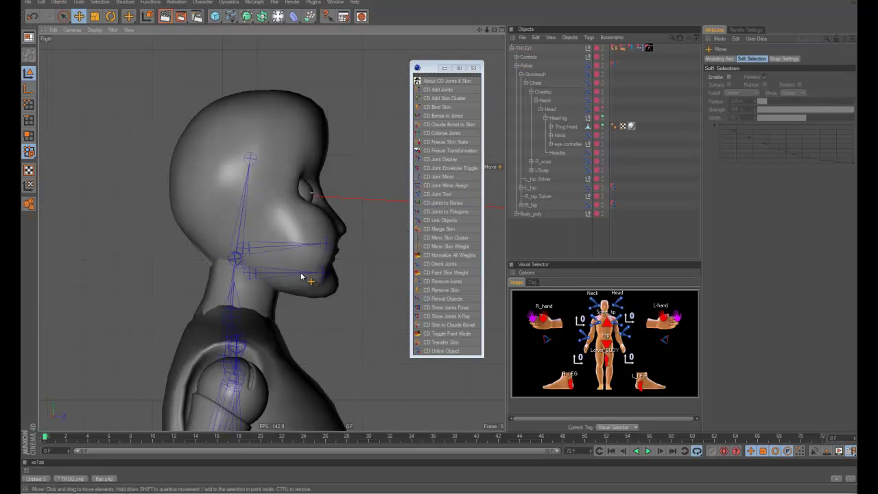
- Examine the neck, head and jaw joints inside the THUG character's head from the side and the front
{"action": "scroll", "coordinate": [274, 288], "scroll_direction": "up", "scroll_amount": 2}
{"action": "scroll", "coordinate": [274, 288], "scroll_direction": "up", "scroll_amount": 3}
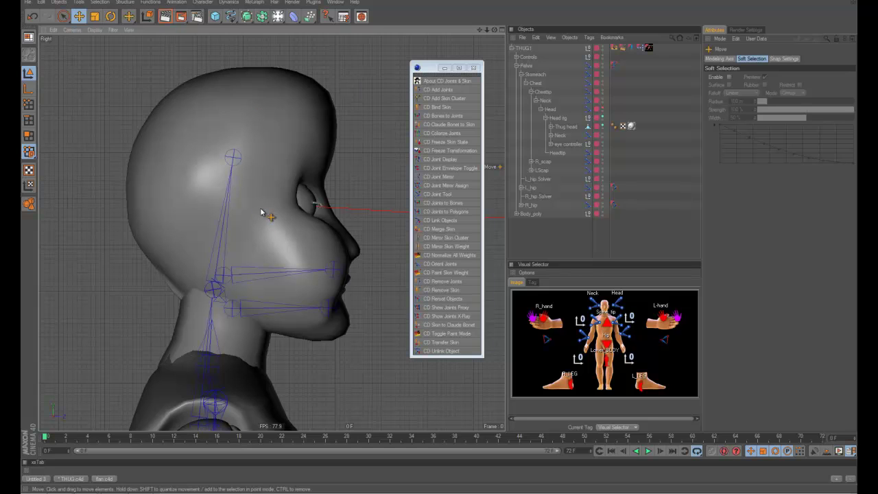
{"action": "scroll", "coordinate": [240, 259], "scroll_direction": "up", "scroll_amount": 1}
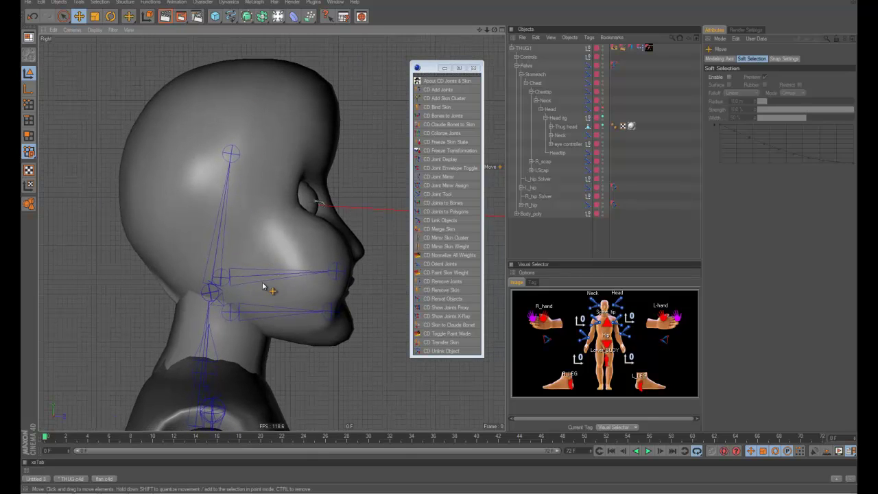
{"action": "key", "text": "F4"}
{"action": "middle_click_drag", "start_coordinate": [300, 242], "coordinate": [290, 258], "text": "alt"}
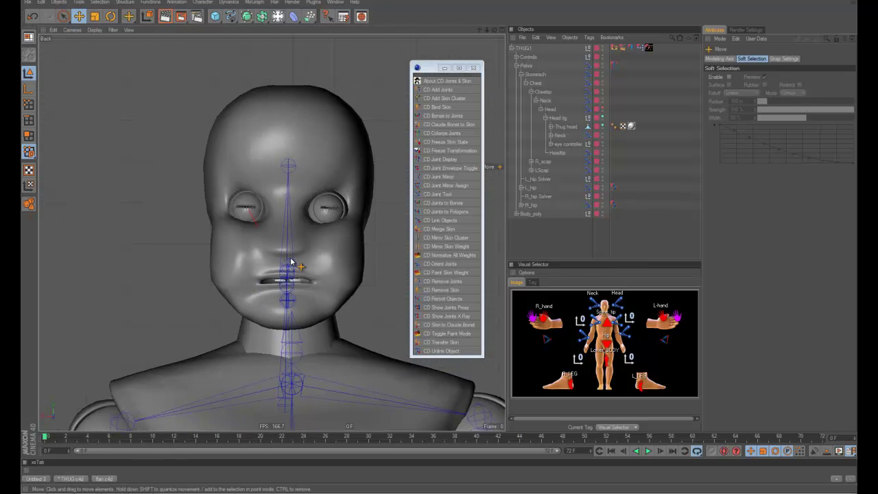
{"action": "right_click_drag", "start_coordinate": [215, 255], "coordinate": [322, 246], "text": "alt"}
{"action": "middle_click_drag", "start_coordinate": [322, 246], "coordinate": [321, 262], "text": "alt"}
{"action": "key", "text": "F3"}
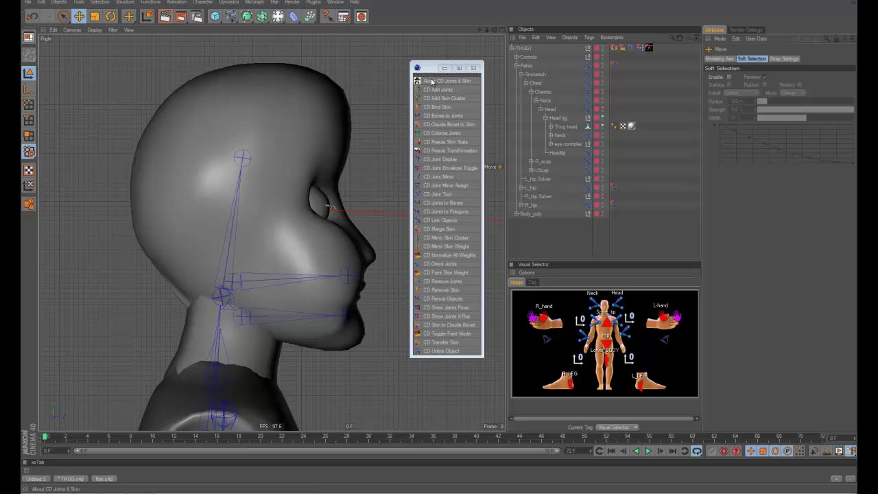
{"action": "left_click_drag", "start_coordinate": [432, 69], "coordinate": [453, 77]}
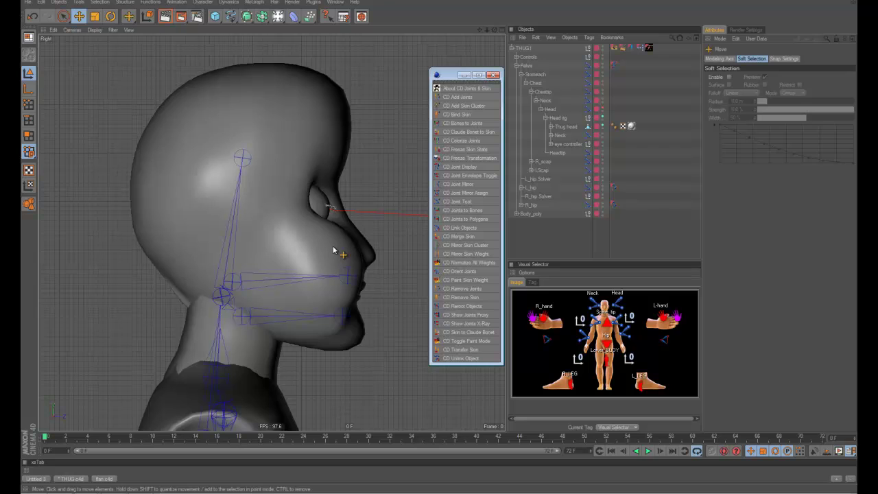
{"action": "right_click_drag", "start_coordinate": [347, 250], "coordinate": [322, 258], "text": "alt"}
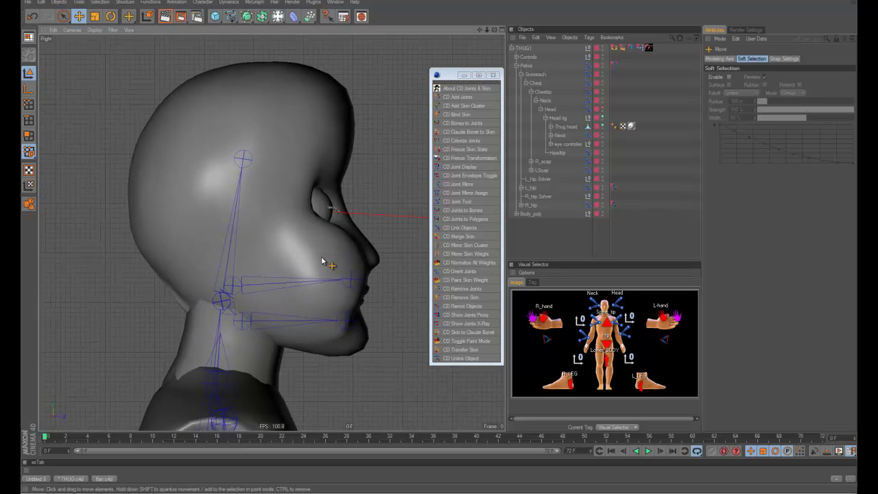
{"action": "middle_click_drag", "start_coordinate": [322, 261], "coordinate": [310, 258], "text": "alt"}
{"action": "right_click_drag", "start_coordinate": [310, 258], "coordinate": [319, 257], "text": "alt"}
{"action": "middle_click_drag", "start_coordinate": [319, 257], "coordinate": [337, 255], "text": "alt"}
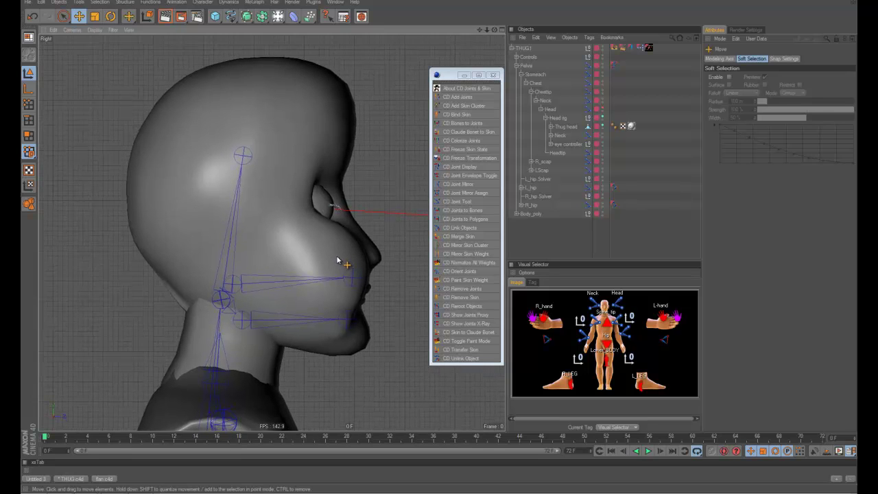
{"action": "right_click_drag", "start_coordinate": [269, 268], "coordinate": [309, 261], "text": "alt"}
{"action": "middle_click_drag", "start_coordinate": [308, 260], "coordinate": [308, 271], "text": "alt"}
{"action": "right_click_drag", "start_coordinate": [307, 273], "coordinate": [216, 277], "text": "alt"}
{"action": "middle_click_drag", "start_coordinate": [216, 276], "coordinate": [214, 284], "text": "alt"}
{"action": "mouse_move", "coordinate": [213, 283]}
{"action": "right_mouse_down", "text": "alt"}
{"action": "mouse_move", "coordinate": [292, 282]}
{"action": "mouse_move", "coordinate": [221, 284]}
{"action": "right_mouse_up", "text": "alt"}
{"action": "middle_click_drag", "start_coordinate": [221, 284], "coordinate": [336, 214], "text": "alt"}
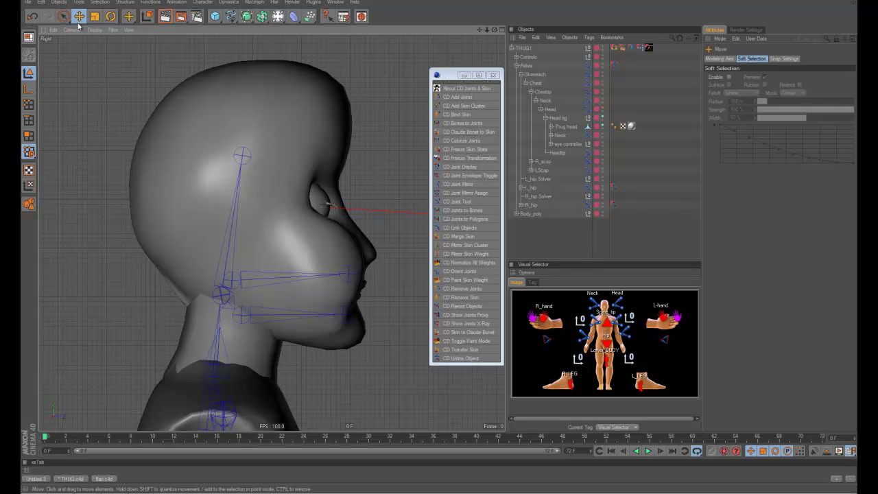
- Bind the Thug head mesh to the head rig's Neck joint chain with CD Bind Skin, including the child joints
{"action": "left_click_drag", "start_coordinate": [448, 77], "coordinate": [440, 79]}
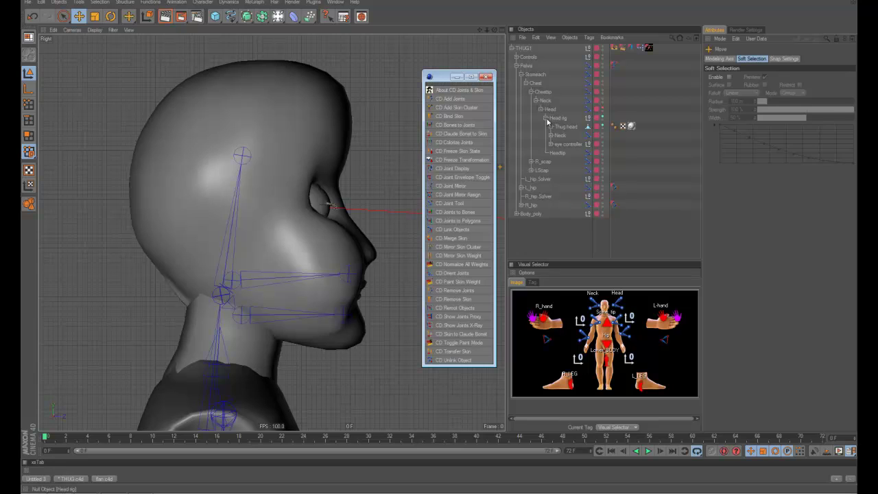
{"action": "left_click", "coordinate": [546, 119]}
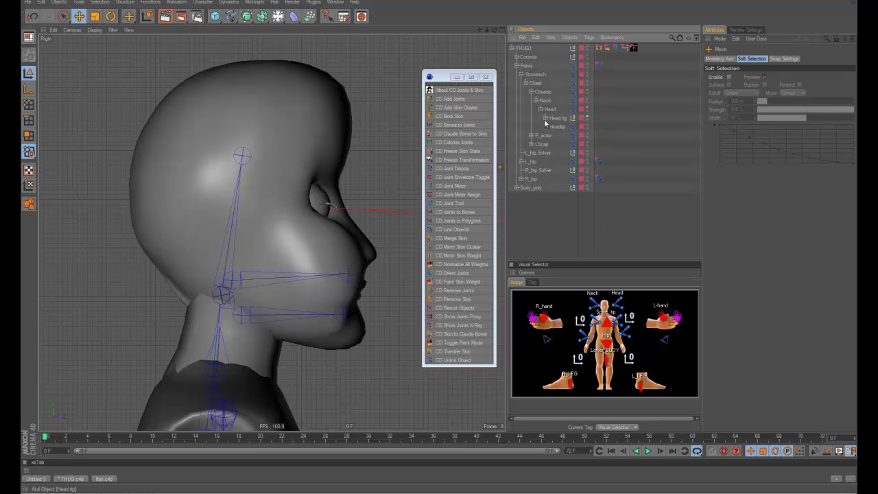
{"action": "left_click", "coordinate": [546, 119]}
{"action": "left_click", "coordinate": [567, 127]}
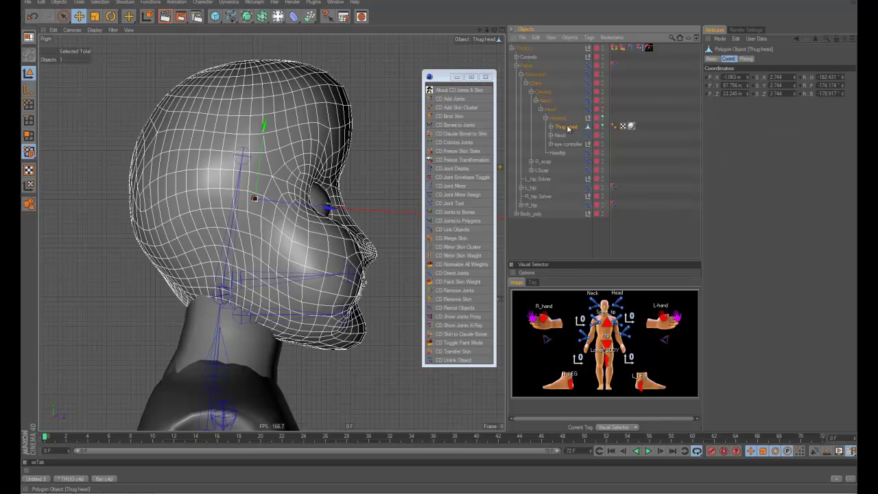
{"action": "left_click", "coordinate": [560, 137], "text": "ctrl"}
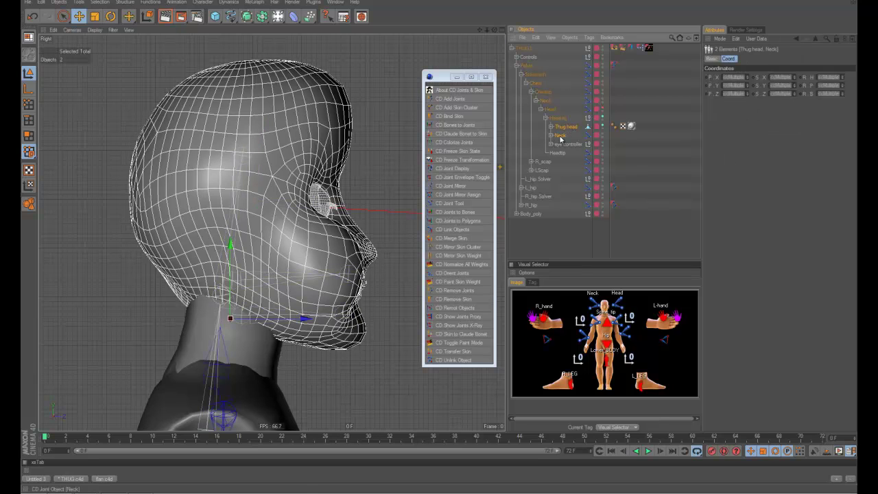
{"action": "left_click", "coordinate": [456, 117]}
{"action": "left_click_drag", "start_coordinate": [459, 76], "coordinate": [467, 130]}
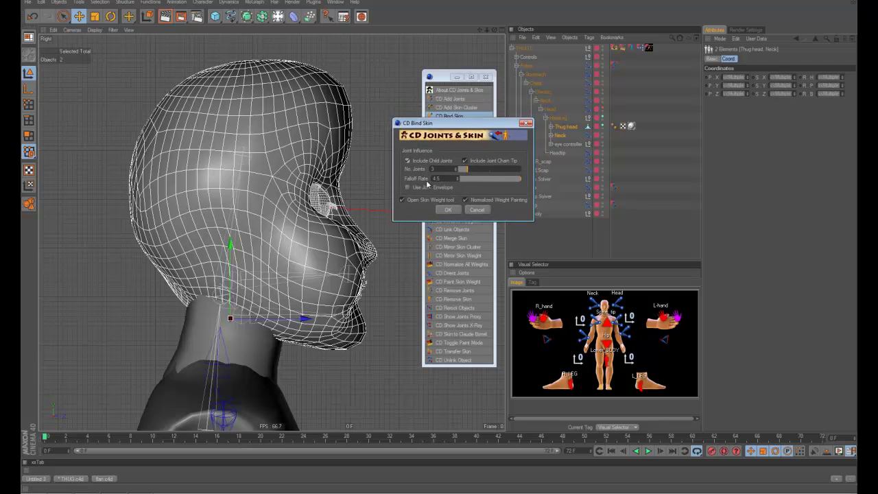
{"action": "left_click", "coordinate": [448, 210]}
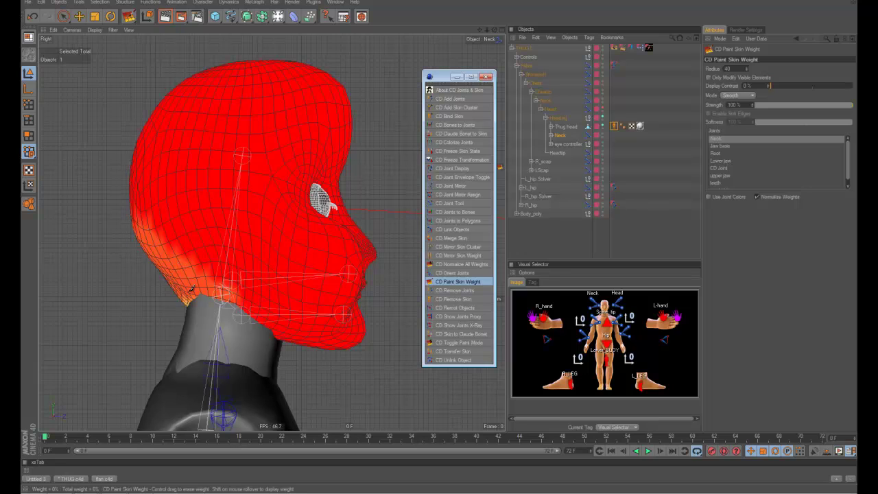
- Paint the Neck joint's skin weight over the back half of the head in Set mode at 100% strength
{"action": "left_click", "coordinate": [551, 136]}
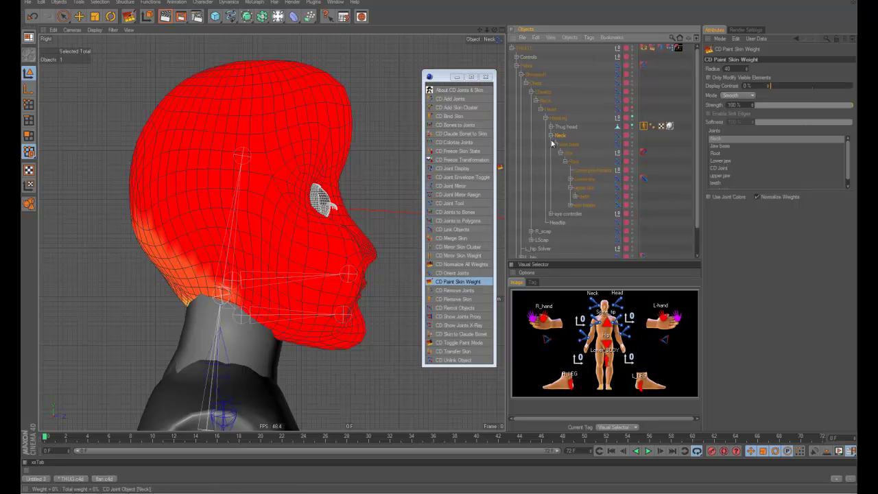
{"action": "left_click", "coordinate": [560, 138]}
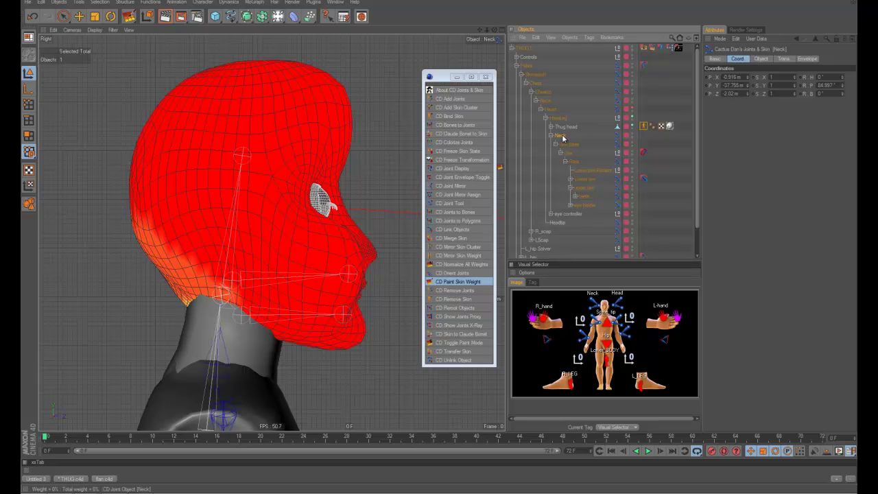
{"action": "left_click", "coordinate": [459, 282]}
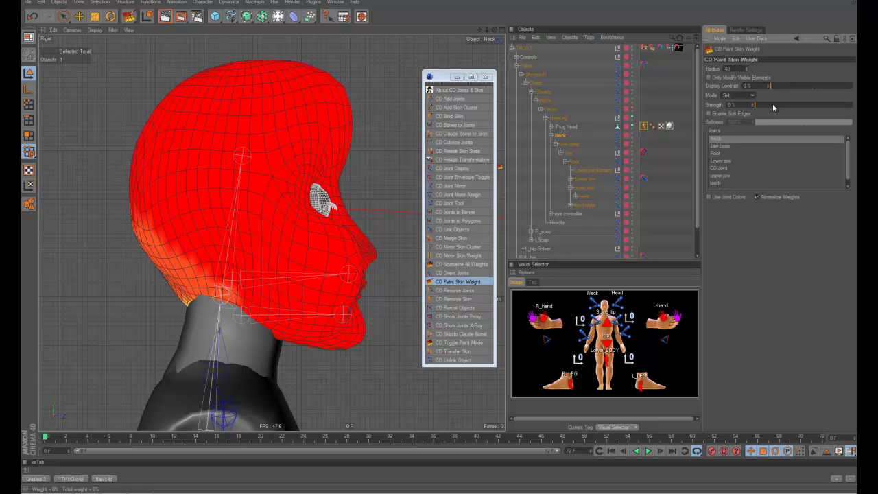
{"action": "left_click_drag", "start_coordinate": [772, 104], "coordinate": [853, 104]}
{"action": "mouse_move", "coordinate": [137, 233]}
{"action": "left_mouse_down"}
{"action": "mouse_move", "coordinate": [205, 268]}
{"action": "mouse_move", "coordinate": [157, 206]}
{"action": "mouse_move", "coordinate": [175, 103]}
{"action": "mouse_move", "coordinate": [144, 206]}
{"action": "mouse_move", "coordinate": [195, 230]}
{"action": "mouse_move", "coordinate": [233, 317]}
{"action": "mouse_move", "coordinate": [283, 347]}
{"action": "mouse_move", "coordinate": [241, 282]}
{"action": "mouse_move", "coordinate": [295, 336]}
{"action": "mouse_move", "coordinate": [227, 247]}
{"action": "mouse_move", "coordinate": [215, 137]}
{"action": "mouse_move", "coordinate": [180, 142]}
{"action": "mouse_move", "coordinate": [236, 72]}
{"action": "mouse_move", "coordinate": [227, 181]}
{"action": "mouse_move", "coordinate": [237, 275]}
{"action": "mouse_move", "coordinate": [240, 254]}
{"action": "mouse_move", "coordinate": [294, 352]}
{"action": "mouse_move", "coordinate": [222, 182]}
{"action": "mouse_move", "coordinate": [230, 222]}
{"action": "mouse_move", "coordinate": [252, 75]}
{"action": "mouse_move", "coordinate": [237, 225]}
{"action": "mouse_move", "coordinate": [237, 209]}
{"action": "left_mouse_up"}
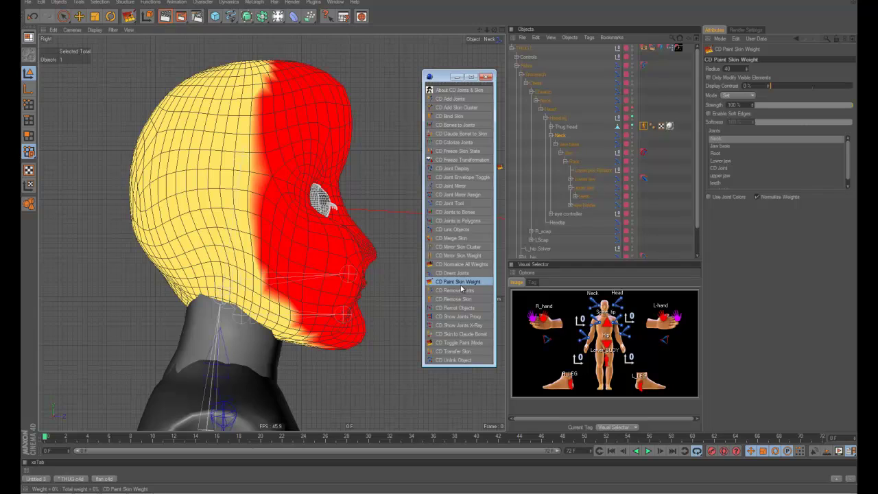
- Smooth the front border of the Neck joint's weights from the crown down to the jaw, using Smooth mode
{"action": "left_click", "coordinate": [729, 95]}
{"action": "left_click", "coordinate": [734, 121]}
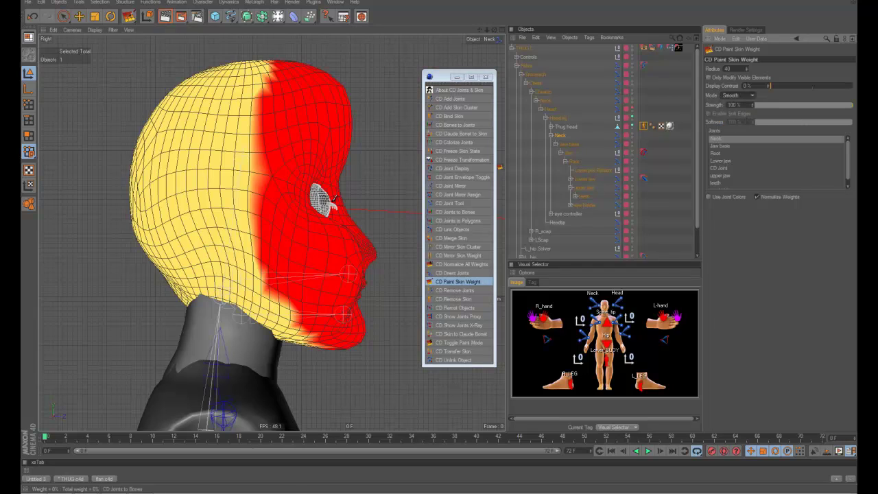
{"action": "mouse_move", "coordinate": [259, 226]}
{"action": "left_mouse_down"}
{"action": "mouse_move", "coordinate": [251, 165]}
{"action": "mouse_move", "coordinate": [257, 68]}
{"action": "mouse_move", "coordinate": [281, 89]}
{"action": "mouse_move", "coordinate": [268, 329]}
{"action": "mouse_move", "coordinate": [285, 318]}
{"action": "mouse_move", "coordinate": [286, 345]}
{"action": "mouse_move", "coordinate": [354, 337]}
{"action": "mouse_move", "coordinate": [326, 325]}
{"action": "left_mouse_up"}
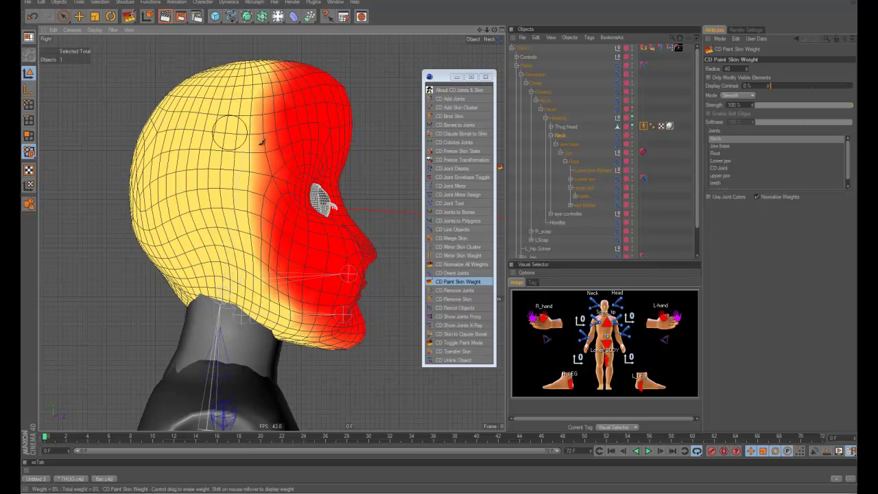
- Paint the Lower jaw joint's skin weight over the chin, lower lip and jawline in Set mode at 100% strength
{"action": "left_click", "coordinate": [584, 179]}
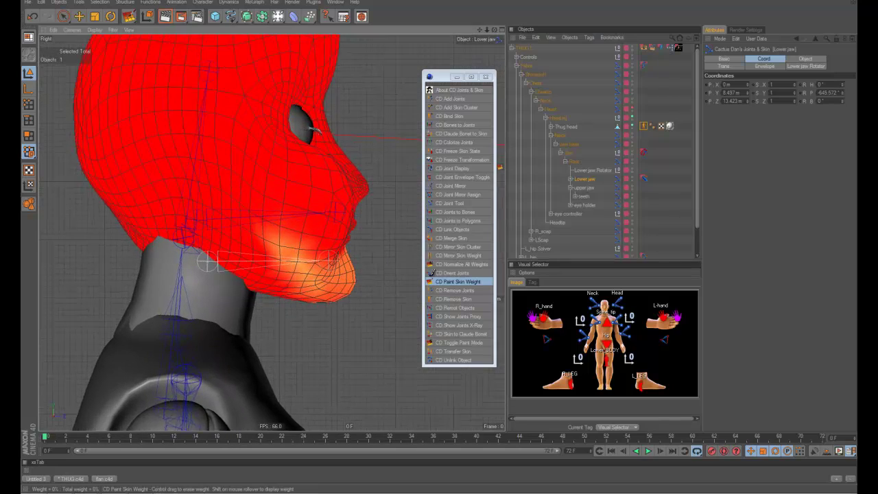
{"action": "right_click_drag", "start_coordinate": [212, 295], "coordinate": [320, 269], "text": "alt"}
{"action": "middle_click_drag", "start_coordinate": [297, 290], "coordinate": [299, 295], "text": "alt"}
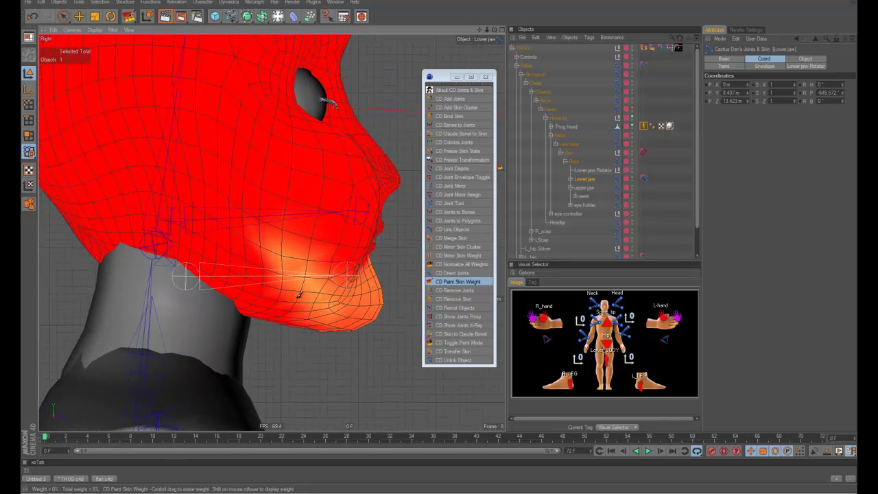
{"action": "mouse_move", "coordinate": [237, 295]}
{"action": "right_mouse_down", "text": "alt"}
{"action": "mouse_move", "coordinate": [264, 295]}
{"action": "mouse_move", "coordinate": [240, 296]}
{"action": "right_mouse_up", "text": "alt"}
{"action": "middle_click_drag", "start_coordinate": [337, 296], "coordinate": [322, 300], "text": "alt"}
{"action": "right_click_drag", "start_coordinate": [322, 300], "coordinate": [281, 296], "text": "alt"}
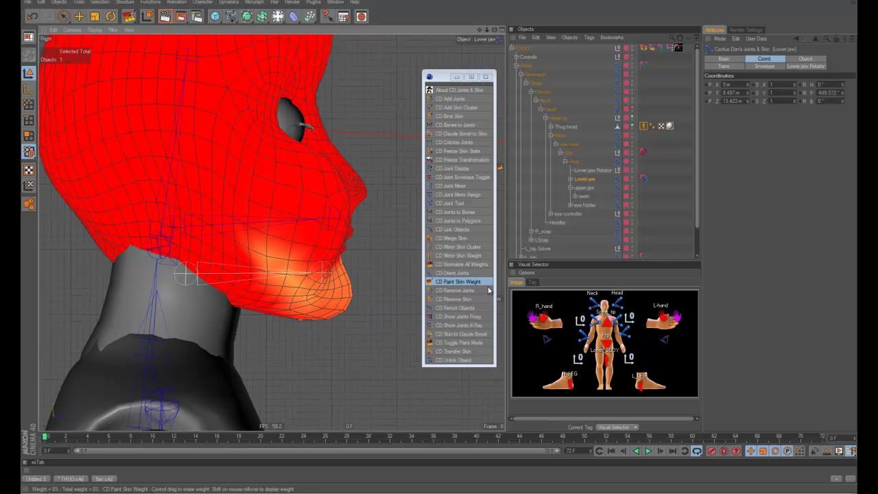
{"action": "left_click", "coordinate": [470, 282]}
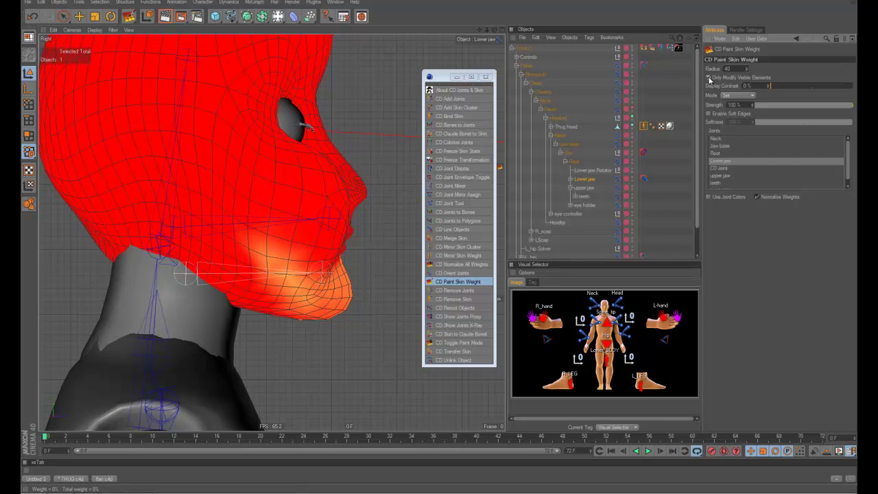
{"action": "scroll", "coordinate": [248, 249], "scroll_direction": "up", "scroll_amount": 2}
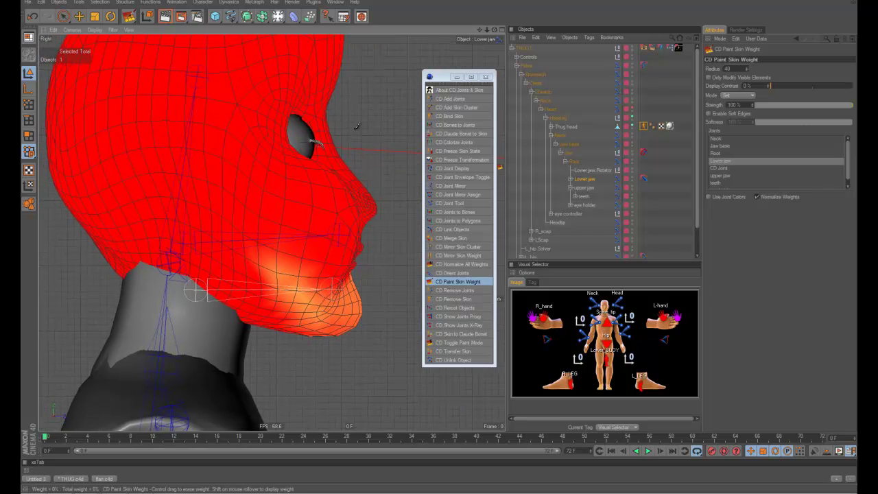
{"action": "scroll", "coordinate": [272, 297], "scroll_direction": "up", "scroll_amount": 1}
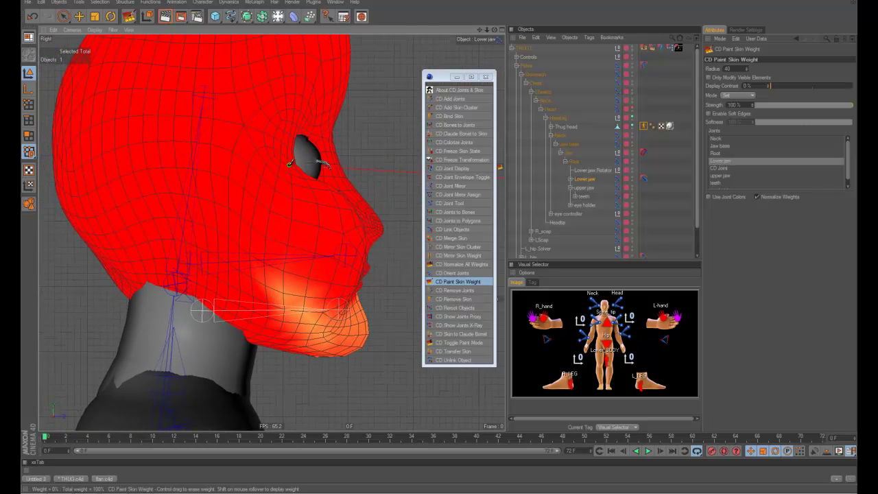
{"action": "scroll", "coordinate": [283, 168], "scroll_direction": "up", "scroll_amount": 3}
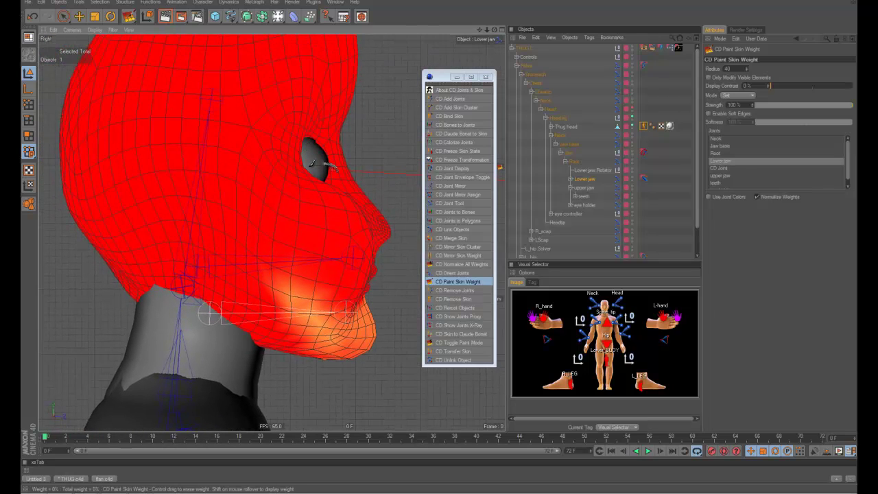
{"action": "middle_click_drag", "start_coordinate": [306, 316], "coordinate": [292, 277], "text": "alt"}
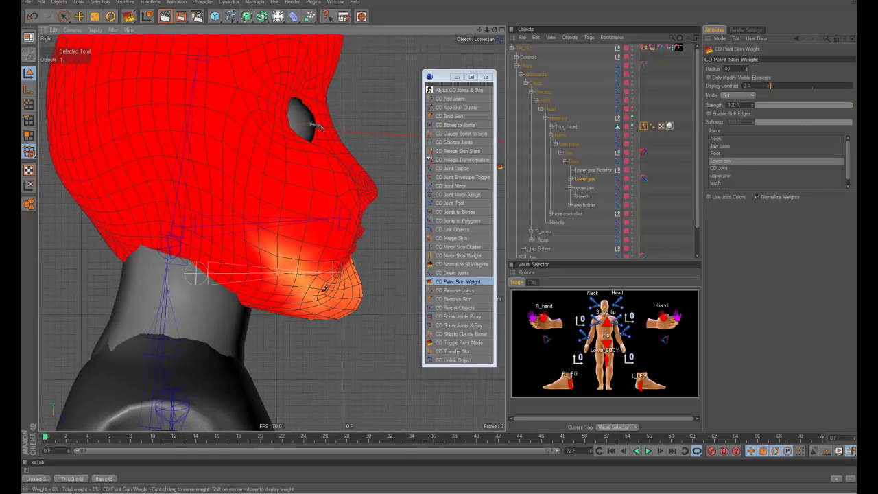
{"action": "scroll", "coordinate": [286, 292], "scroll_direction": "down", "scroll_amount": 1}
{"action": "scroll", "coordinate": [341, 277], "scroll_direction": "up", "scroll_amount": 2}
{"action": "scroll", "coordinate": [341, 278], "scroll_direction": "up", "scroll_amount": 1}
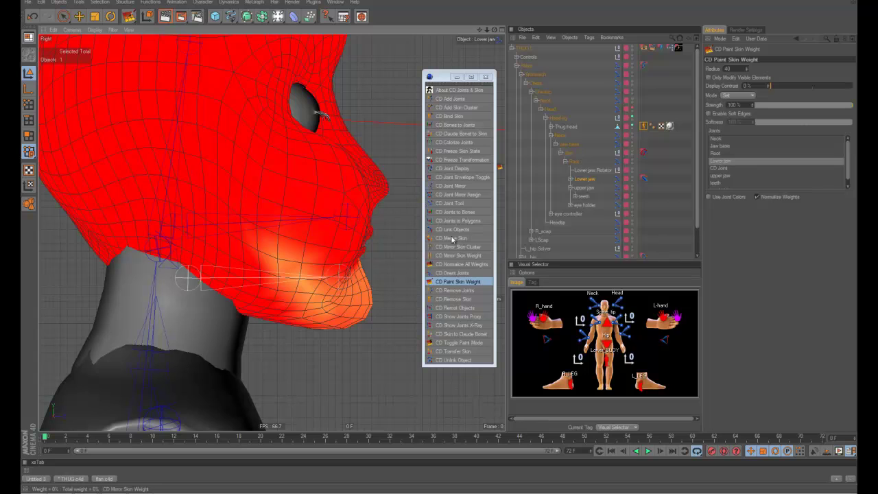
{"action": "scroll", "coordinate": [302, 258], "scroll_direction": "up", "scroll_amount": 2}
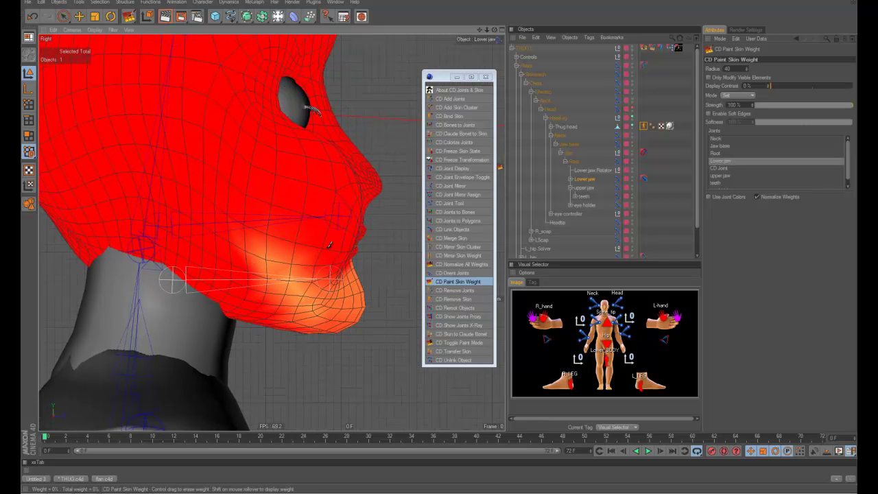
{"action": "mouse_move", "coordinate": [340, 307]}
{"action": "left_mouse_down"}
{"action": "mouse_move", "coordinate": [346, 322]}
{"action": "mouse_move", "coordinate": [337, 272]}
{"action": "mouse_move", "coordinate": [366, 262]}
{"action": "mouse_move", "coordinate": [309, 283]}
{"action": "mouse_move", "coordinate": [306, 310]}
{"action": "mouse_move", "coordinate": [263, 320]}
{"action": "mouse_move", "coordinate": [275, 306]}
{"action": "left_mouse_up"}
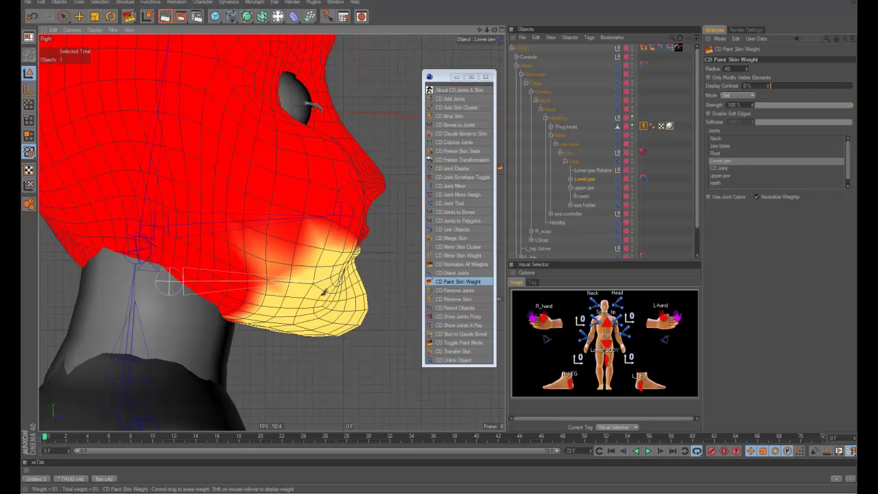
- Smooth the Lower jaw joint's weights along the cheek, mouth corner and jawline, checking the blend from the front and side
{"action": "key", "text": "F4"}
{"action": "scroll", "coordinate": [324, 298], "scroll_direction": "up", "scroll_amount": 5}
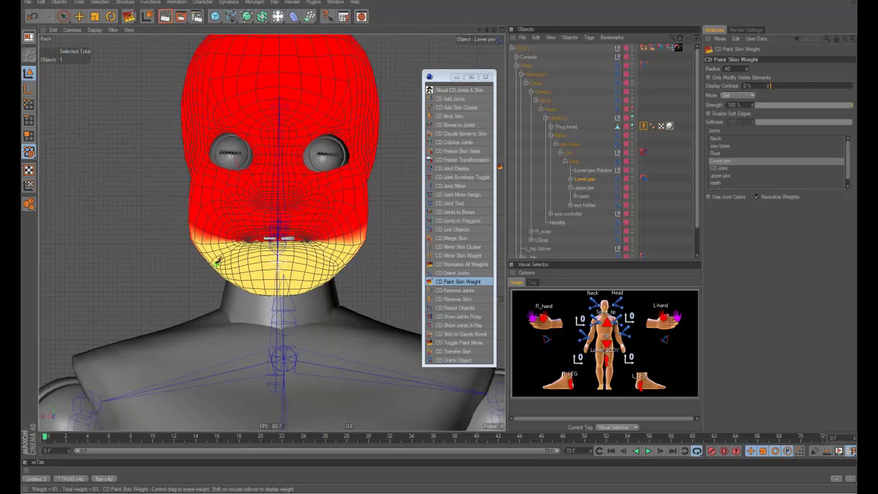
{"action": "scroll", "coordinate": [268, 277], "scroll_direction": "up", "scroll_amount": 3}
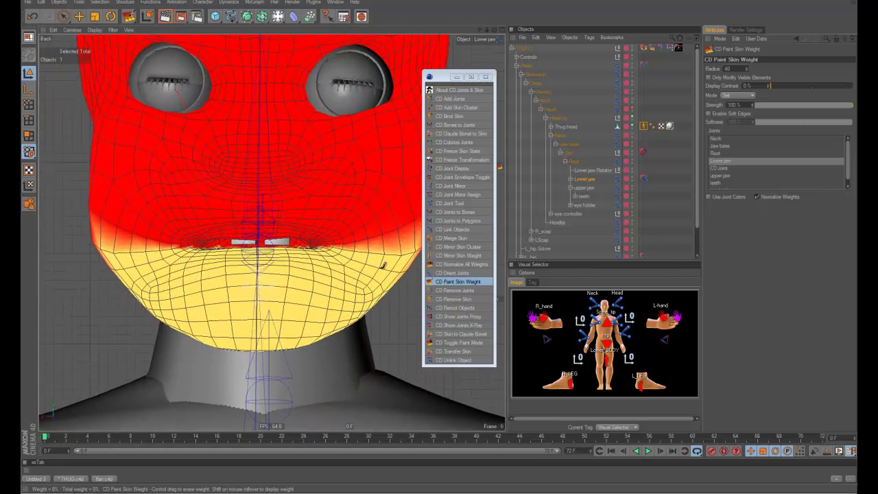
{"action": "scroll", "coordinate": [245, 270], "scroll_direction": "down", "scroll_amount": 1}
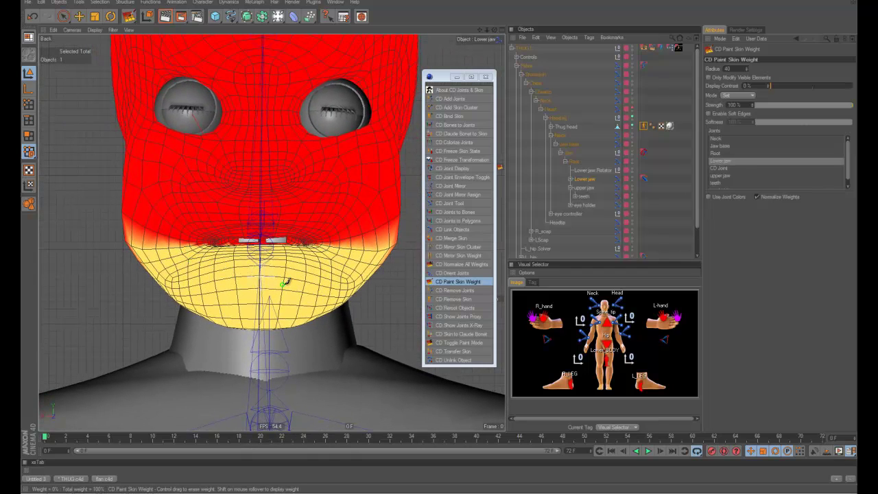
{"action": "key", "text": "F3"}
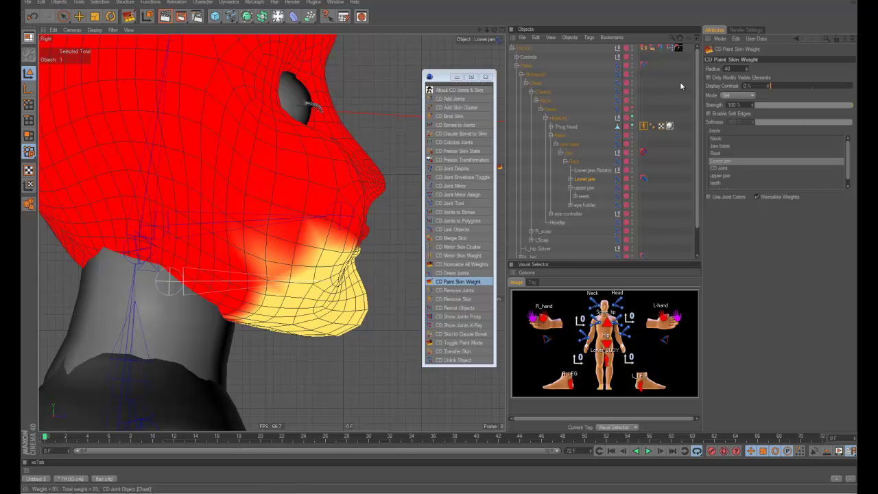
{"action": "left_click", "coordinate": [742, 96]}
{"action": "left_click", "coordinate": [738, 110]}
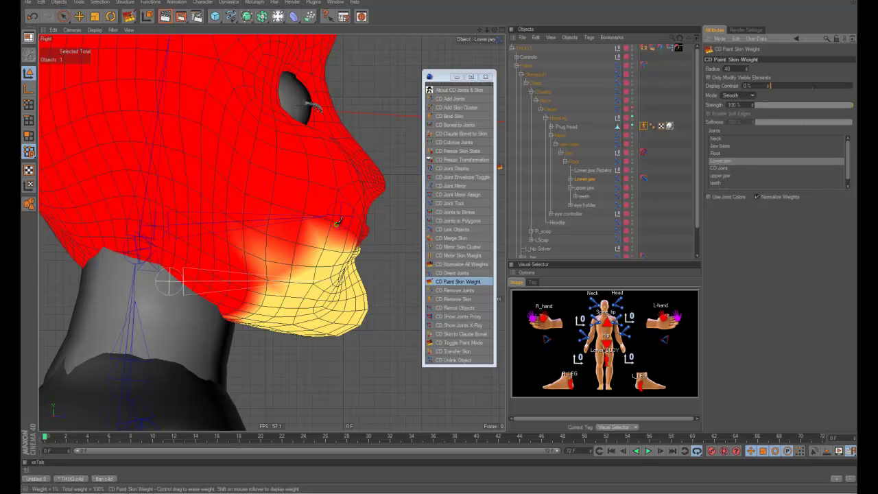
{"action": "mouse_move", "coordinate": [337, 224]}
{"action": "left_mouse_down"}
{"action": "mouse_move", "coordinate": [256, 294]}
{"action": "mouse_move", "coordinate": [242, 280]}
{"action": "mouse_move", "coordinate": [194, 280]}
{"action": "mouse_move", "coordinate": [363, 240]}
{"action": "mouse_move", "coordinate": [258, 293]}
{"action": "left_mouse_up"}
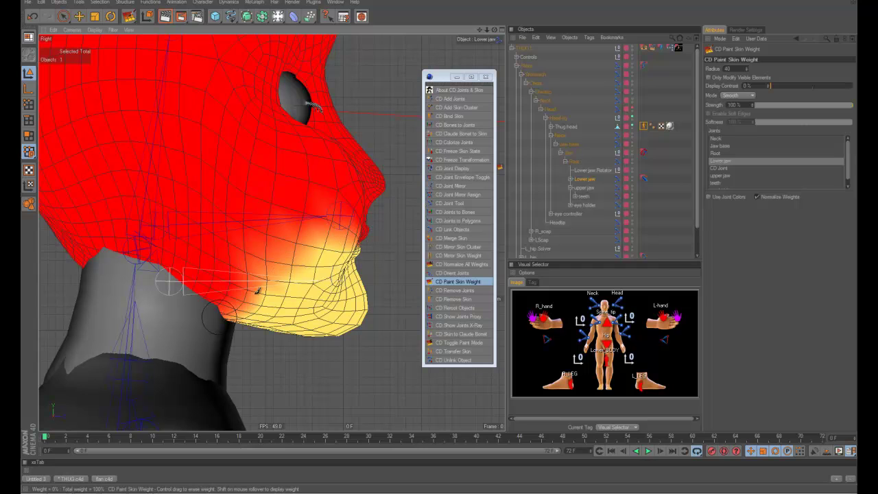
{"action": "mouse_move", "coordinate": [364, 244]}
{"action": "left_mouse_down"}
{"action": "mouse_move", "coordinate": [330, 229]}
{"action": "mouse_move", "coordinate": [322, 264]}
{"action": "left_mouse_up"}
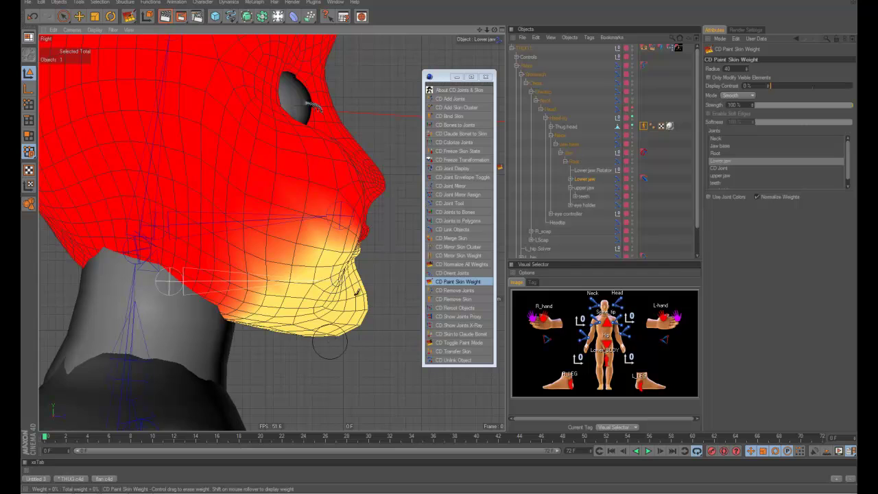
{"action": "key", "text": "F4"}
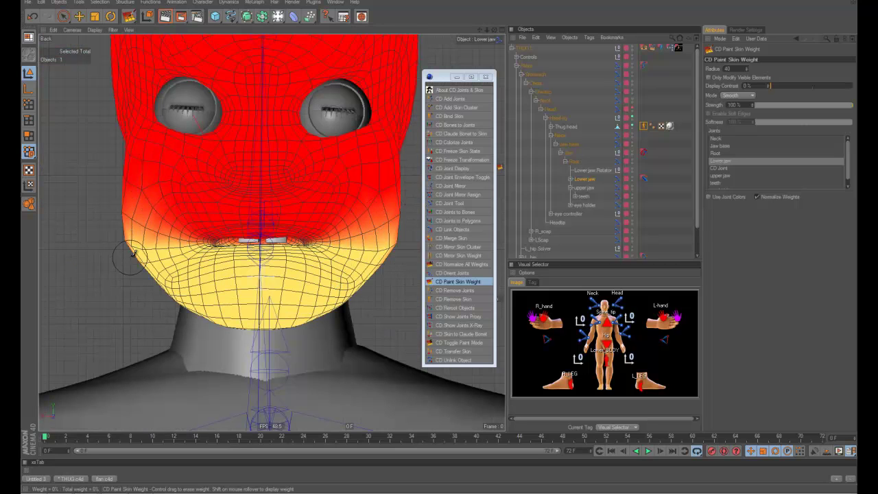
{"action": "key", "text": "F3"}
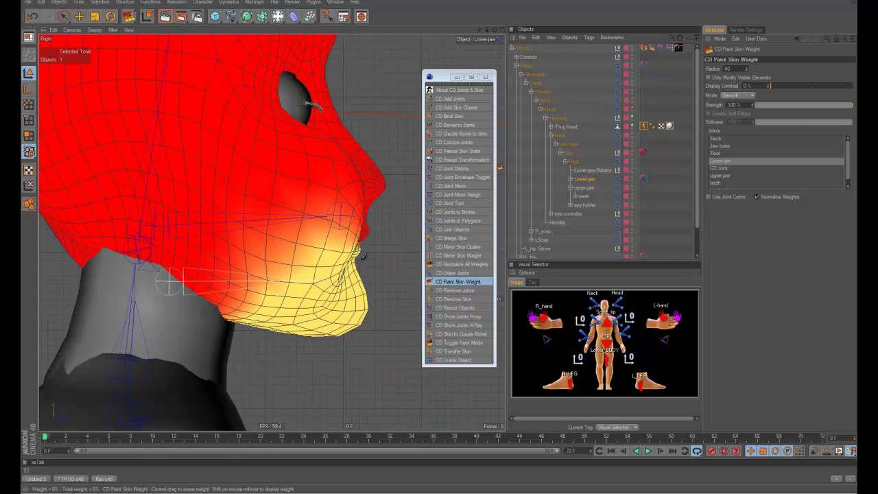
- Paint the upper jaw joint's skin weight over the face, forehead and upper lip in Set mode at 100% strength
{"action": "scroll", "coordinate": [170, 283], "scroll_direction": "down", "scroll_amount": 5}
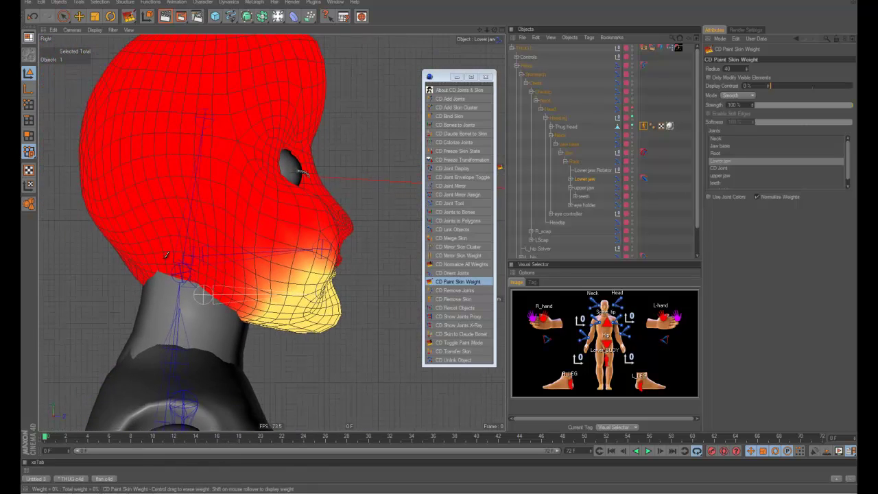
{"action": "left_click", "coordinate": [584, 188]}
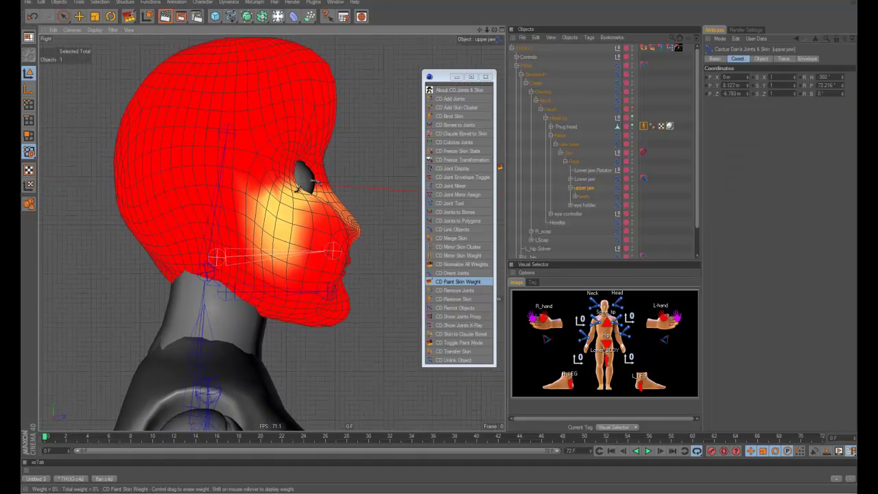
{"action": "middle_click_drag", "start_coordinate": [297, 188], "coordinate": [287, 202], "text": "alt"}
{"action": "scroll", "coordinate": [287, 201], "scroll_direction": "up", "scroll_amount": 1}
{"action": "left_click", "coordinate": [454, 282]}
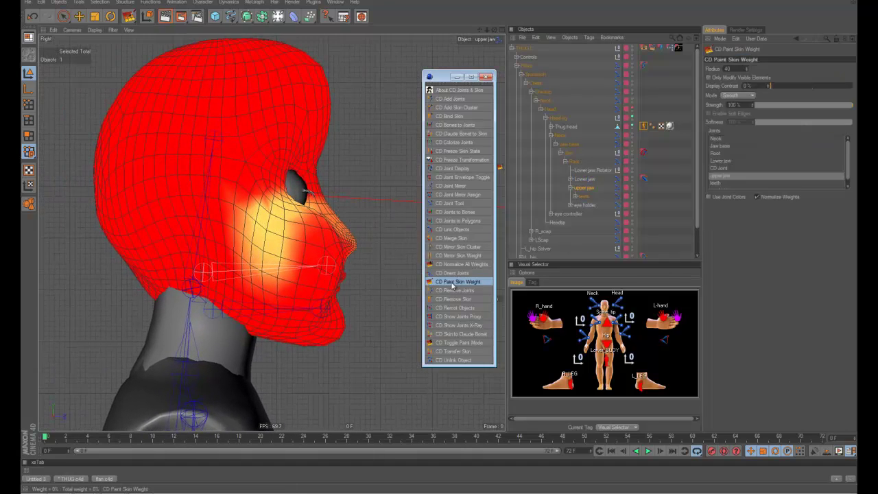
{"action": "left_click", "coordinate": [742, 96]}
{"action": "left_click", "coordinate": [738, 120]}
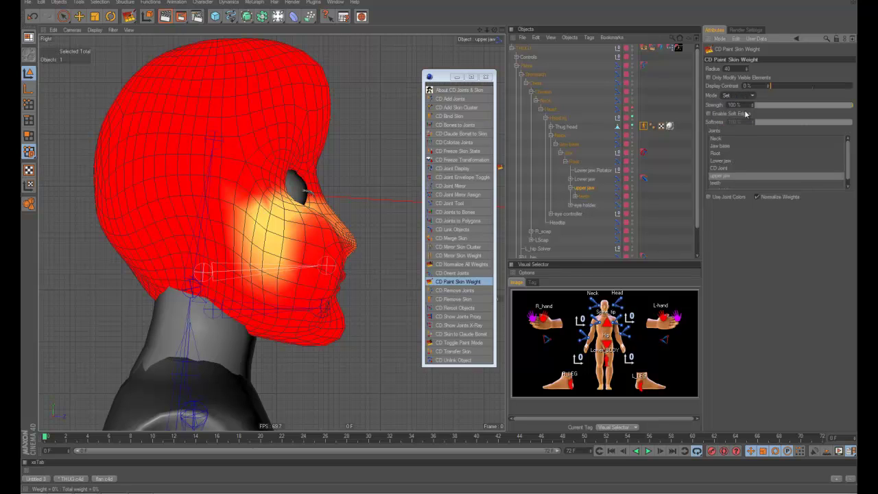
{"action": "scroll", "coordinate": [386, 137], "scroll_direction": "down", "scroll_amount": 2}
{"action": "mouse_move", "coordinate": [280, 136]}
{"action": "left_mouse_down"}
{"action": "mouse_move", "coordinate": [328, 98]}
{"action": "mouse_move", "coordinate": [347, 130]}
{"action": "mouse_move", "coordinate": [276, 74]}
{"action": "mouse_move", "coordinate": [236, 76]}
{"action": "mouse_move", "coordinate": [247, 137]}
{"action": "mouse_move", "coordinate": [288, 179]}
{"action": "mouse_move", "coordinate": [242, 124]}
{"action": "left_mouse_up"}
{"action": "mouse_move", "coordinate": [232, 95]}
{"action": "left_mouse_down"}
{"action": "mouse_move", "coordinate": [247, 220]}
{"action": "mouse_move", "coordinate": [309, 199]}
{"action": "mouse_move", "coordinate": [288, 233]}
{"action": "mouse_move", "coordinate": [345, 227]}
{"action": "mouse_move", "coordinate": [335, 264]}
{"action": "mouse_move", "coordinate": [295, 244]}
{"action": "mouse_move", "coordinate": [235, 186]}
{"action": "mouse_move", "coordinate": [220, 96]}
{"action": "mouse_move", "coordinate": [232, 131]}
{"action": "left_mouse_up"}
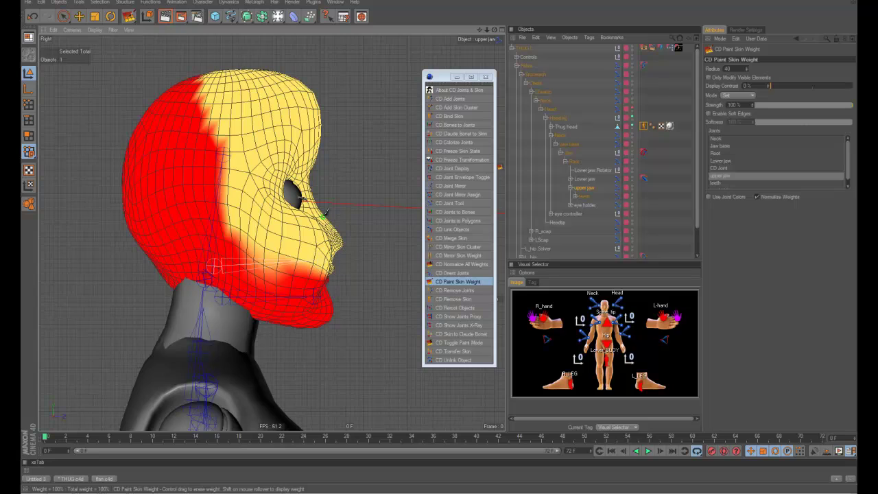
{"action": "key", "text": "F4"}
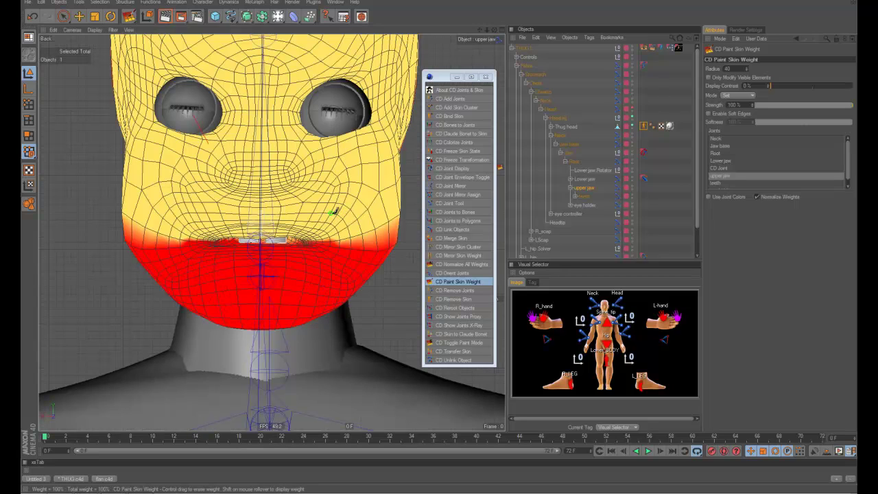
{"action": "key", "text": "F3"}
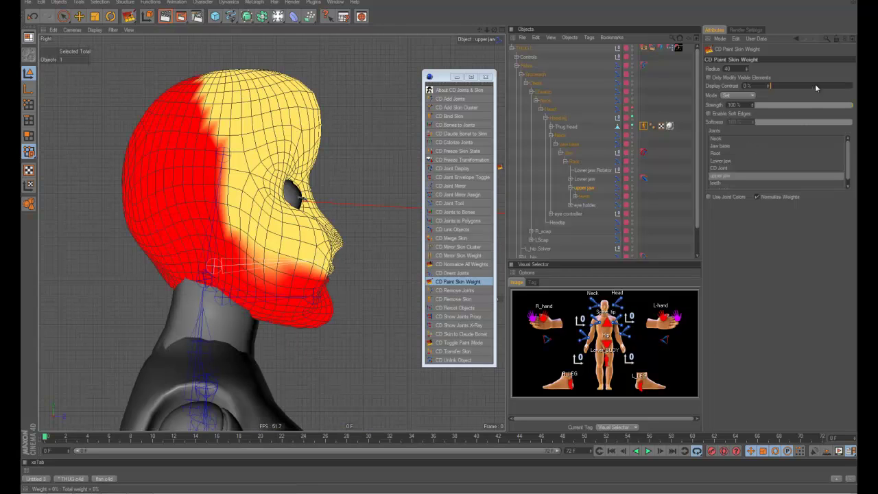
- Smooth the upper jaw joint's weight border from the crown down to the cheek and mouth corner, using Smooth mode
{"action": "left_click", "coordinate": [747, 96]}
{"action": "left_click", "coordinate": [737, 120]}
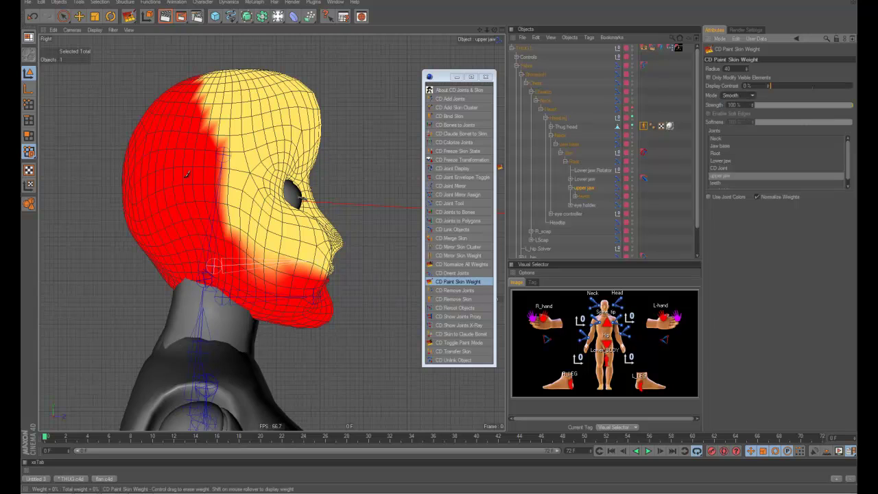
{"action": "mouse_move", "coordinate": [178, 82]}
{"action": "left_mouse_down"}
{"action": "mouse_move", "coordinate": [210, 116]}
{"action": "mouse_move", "coordinate": [220, 96]}
{"action": "mouse_move", "coordinate": [206, 82]}
{"action": "mouse_move", "coordinate": [223, 81]}
{"action": "mouse_move", "coordinate": [215, 131]}
{"action": "mouse_move", "coordinate": [204, 134]}
{"action": "mouse_move", "coordinate": [240, 261]}
{"action": "mouse_move", "coordinate": [338, 260]}
{"action": "left_mouse_up"}
{"action": "mouse_move", "coordinate": [273, 287]}
{"action": "left_mouse_down"}
{"action": "mouse_move", "coordinate": [343, 280]}
{"action": "mouse_move", "coordinate": [329, 291]}
{"action": "mouse_move", "coordinate": [335, 299]}
{"action": "left_mouse_up"}
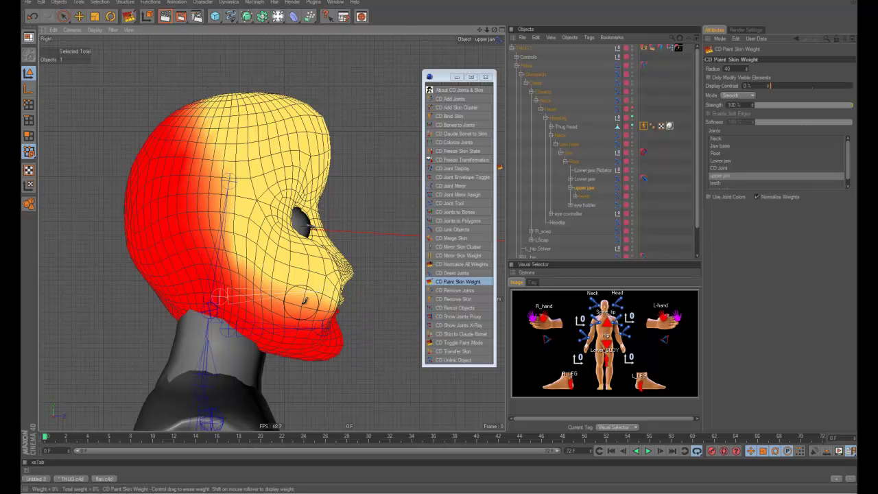
{"action": "key", "text": "F4"}
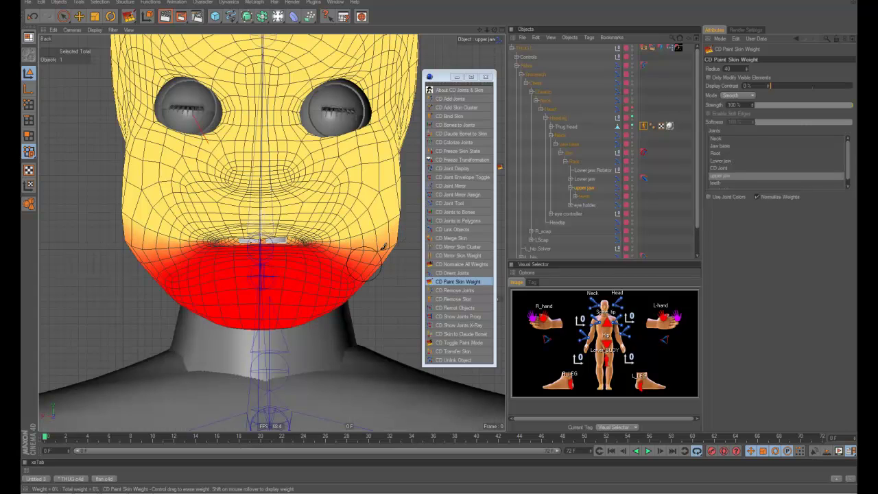
{"action": "key", "text": "F2"}
{"action": "key", "text": "F3"}
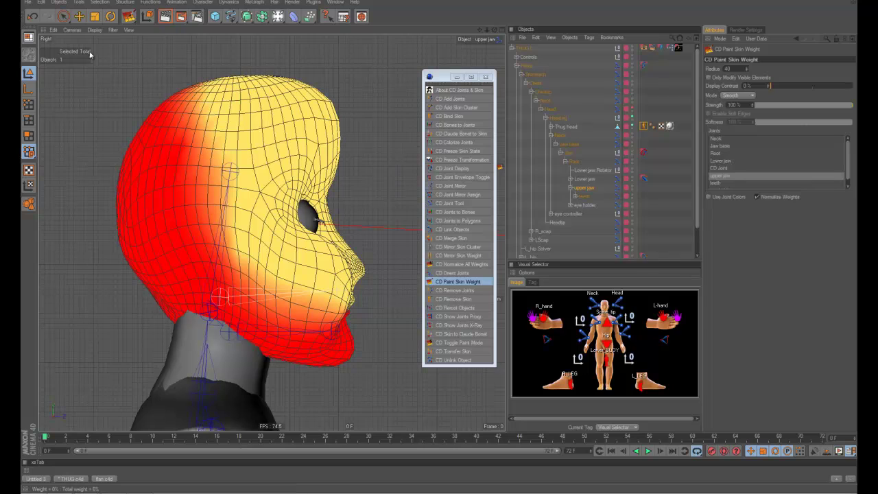
- Set the Lower jaw Rotator's pitch rotation to 61.428° to open the mouth, viewing it in perspective
{"action": "left_click", "coordinate": [81, 16]}
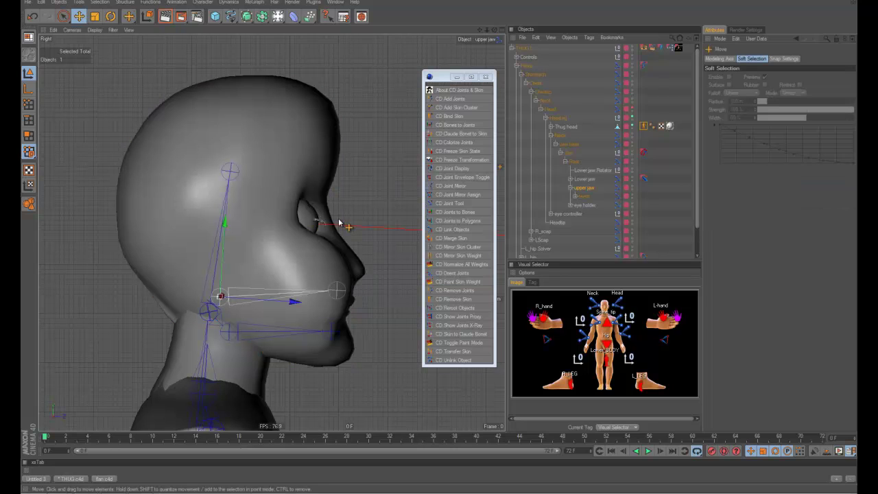
{"action": "left_click", "coordinate": [592, 169]}
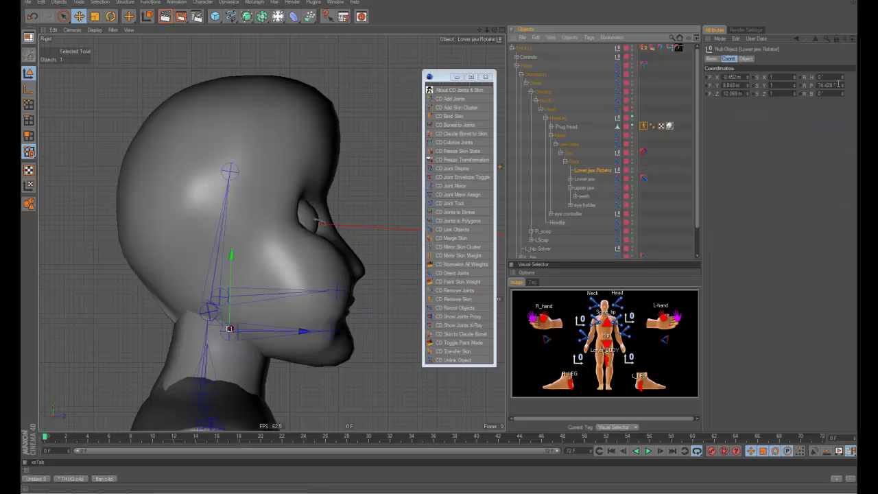
{"action": "key", "text": "F1"}
{"action": "left_click_drag", "start_coordinate": [841, 85], "coordinate": [844, 96]}
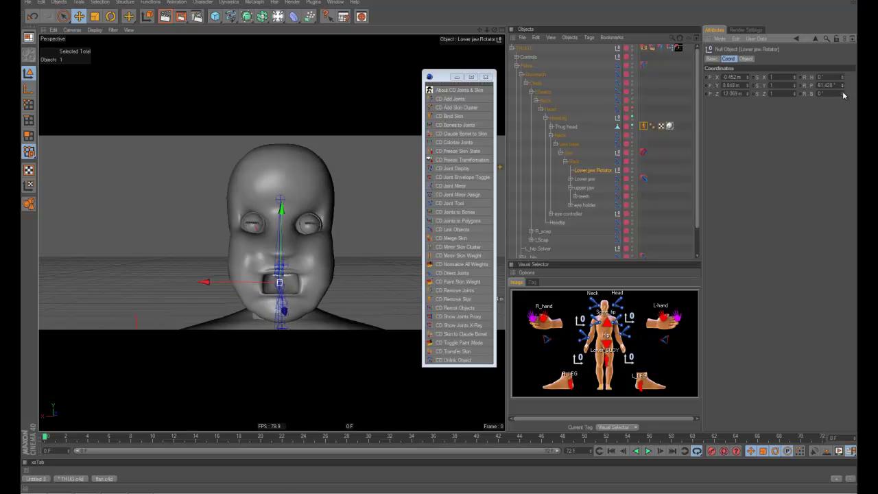
- Hide the joints in the perspective view and select the Thug head mesh with the open mouth in close-up
{"action": "left_click_drag", "start_coordinate": [247, 237], "coordinate": [348, 239], "text": "alt"}
{"action": "left_click", "coordinate": [112, 29]}
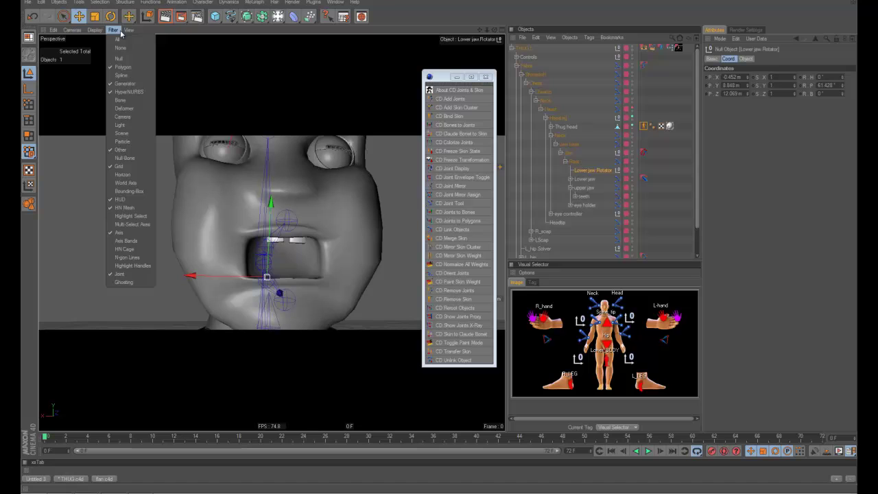
{"action": "left_click", "coordinate": [120, 147]}
{"action": "scroll", "coordinate": [323, 223], "scroll_direction": "up", "scroll_amount": 6}
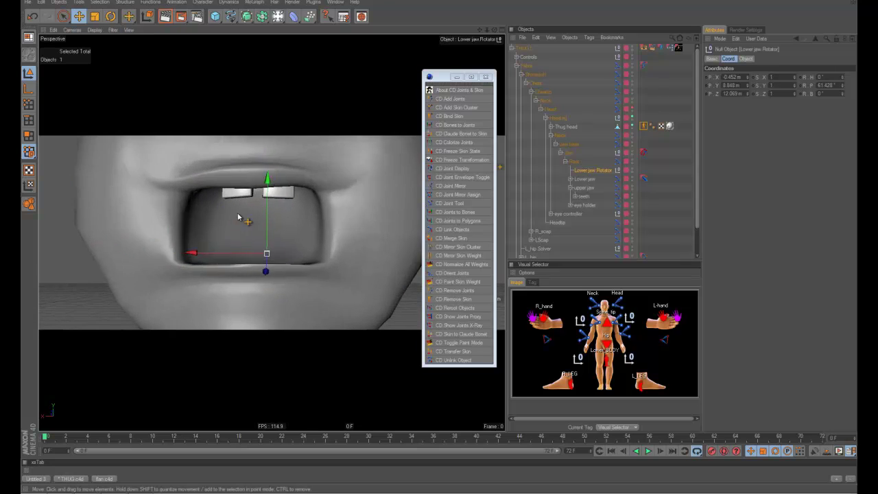
{"action": "mouse_move", "coordinate": [240, 220]}
{"action": "left_mouse_down", "text": "alt"}
{"action": "mouse_move", "coordinate": [367, 222]}
{"action": "mouse_move", "coordinate": [108, 215]}
{"action": "mouse_move", "coordinate": [354, 227]}
{"action": "mouse_move", "coordinate": [281, 240]}
{"action": "mouse_move", "coordinate": [203, 202]}
{"action": "mouse_move", "coordinate": [223, 223]}
{"action": "left_mouse_up", "text": "alt"}
{"action": "left_click", "coordinate": [351, 226]}
{"action": "left_click_drag", "start_coordinate": [352, 226], "coordinate": [294, 207], "text": "alt"}
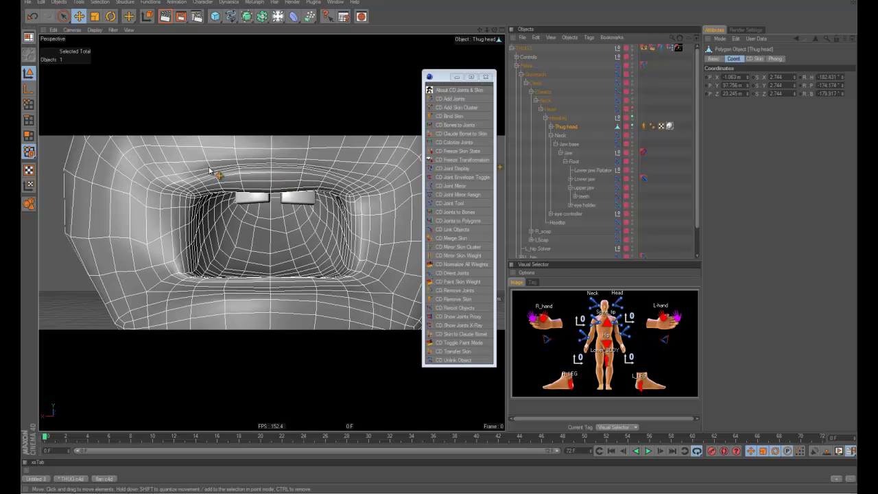
{"action": "left_click_drag", "start_coordinate": [174, 178], "coordinate": [298, 232], "text": "alt"}
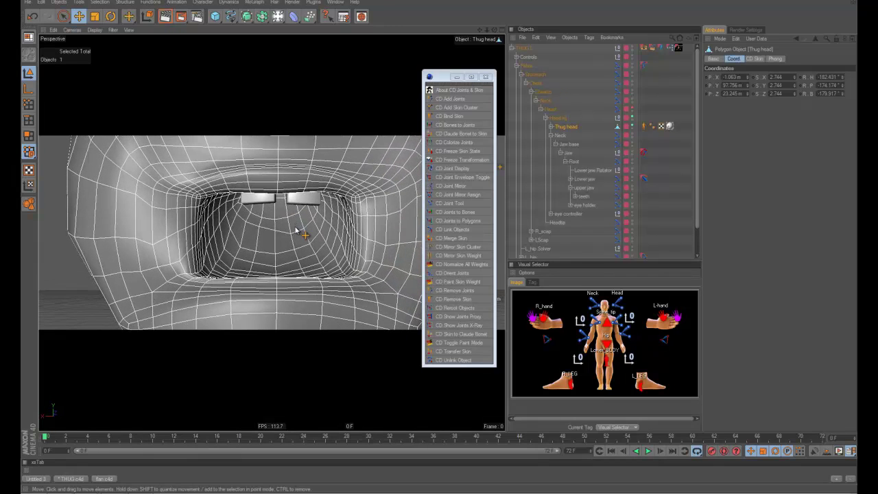
- Examine the Lower jaw and upper jaw weights inside the open mouth, along with the head mesh's mouth cavity
{"action": "left_click", "coordinate": [584, 179]}
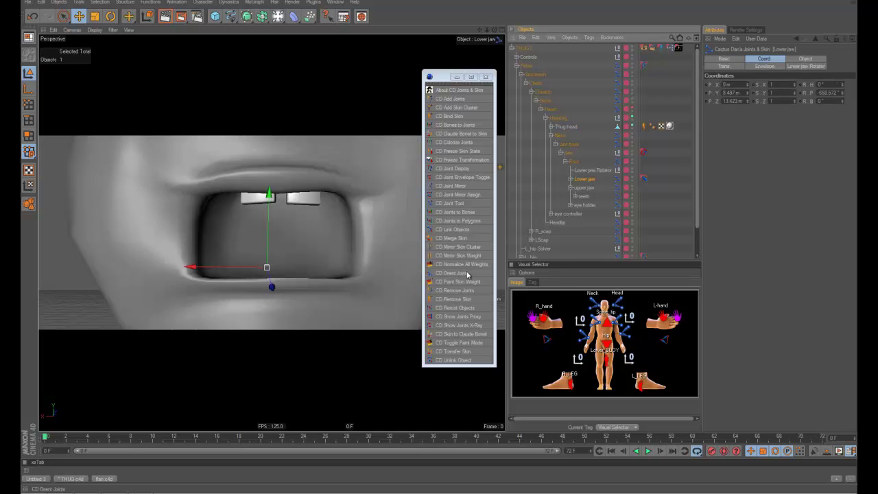
{"action": "left_click", "coordinate": [461, 282]}
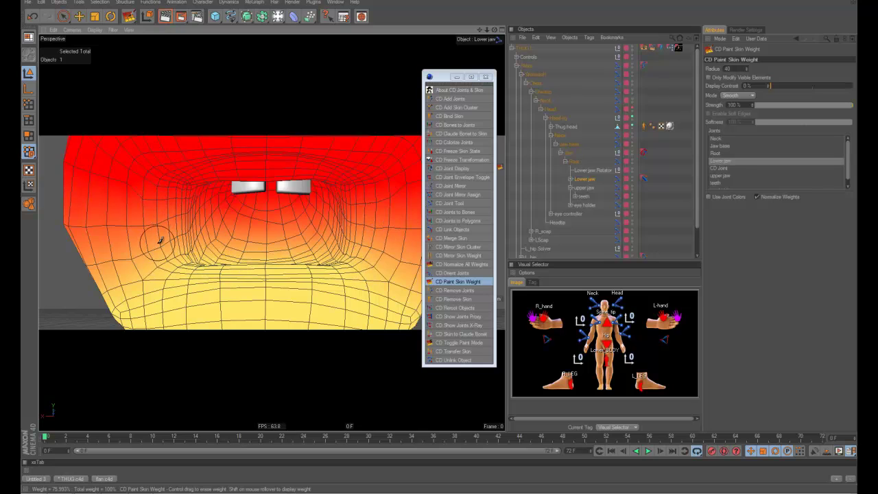
{"action": "left_click", "coordinate": [586, 187]}
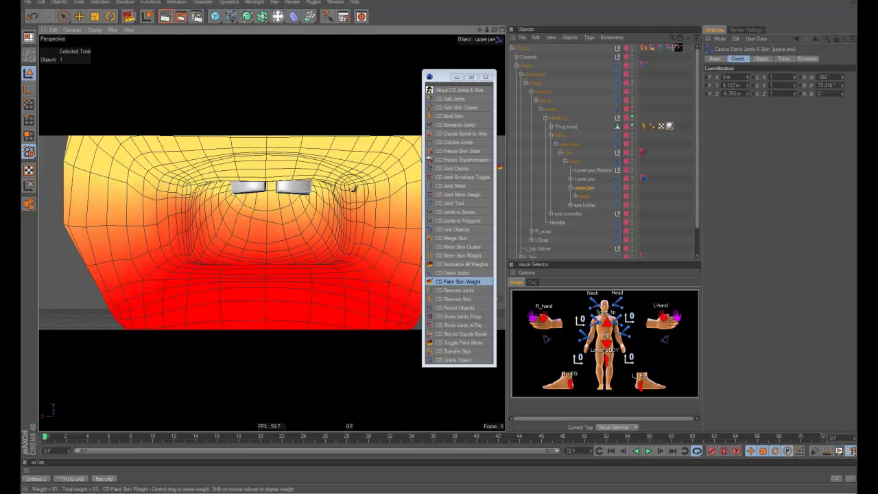
{"action": "left_click_drag", "start_coordinate": [308, 230], "coordinate": [327, 256], "text": "alt"}
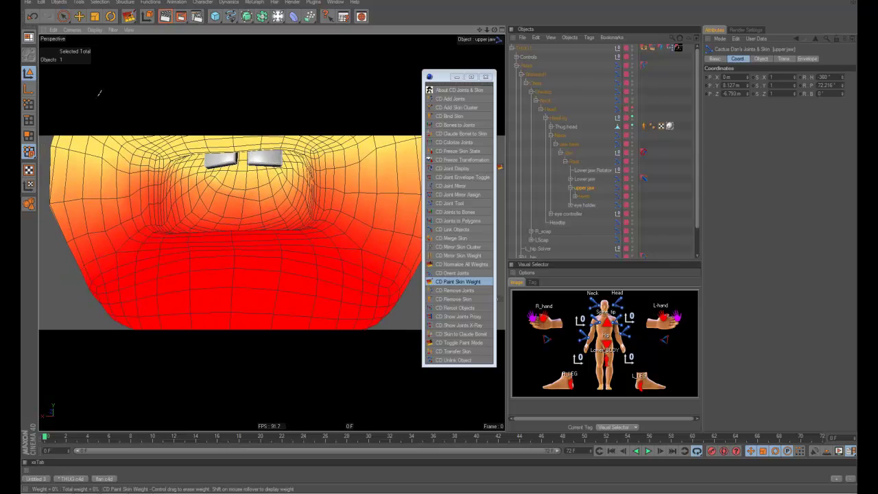
{"action": "left_click", "coordinate": [80, 18]}
{"action": "left_click", "coordinate": [274, 232]}
{"action": "left_click_drag", "start_coordinate": [274, 232], "coordinate": [268, 276], "text": "alt"}
{"action": "left_click_drag", "start_coordinate": [269, 206], "coordinate": [291, 261], "text": "alt"}
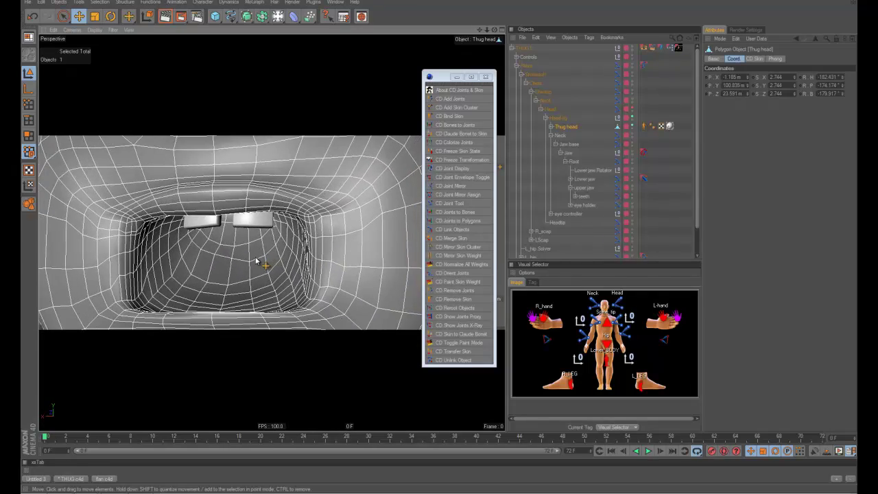
- Change the Right view to the Perspective camera and frame the open mouth from the front
{"action": "key", "text": "F3"}
{"action": "left_click", "coordinate": [71, 31]}
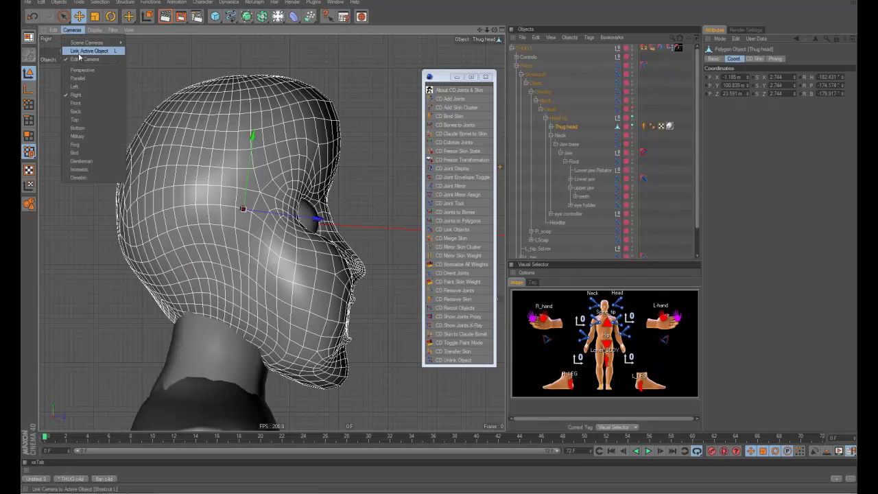
{"action": "left_click", "coordinate": [81, 71]}
{"action": "left_click_drag", "start_coordinate": [243, 166], "coordinate": [261, 251], "text": "alt"}
{"action": "scroll", "coordinate": [295, 223], "scroll_direction": "up", "scroll_amount": 10}
{"action": "scroll", "coordinate": [229, 224], "scroll_direction": "up", "scroll_amount": 8}
{"action": "scroll", "coordinate": [234, 242], "scroll_direction": "down", "scroll_amount": 6}
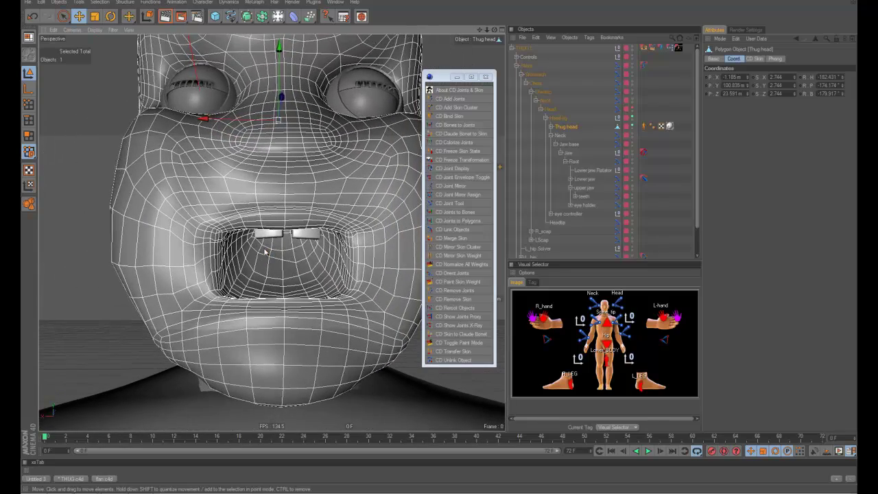
- Paint the upper jaw joint's skin weight to 0% over the inside of the mouth, using Set mode
{"action": "left_click", "coordinate": [583, 188]}
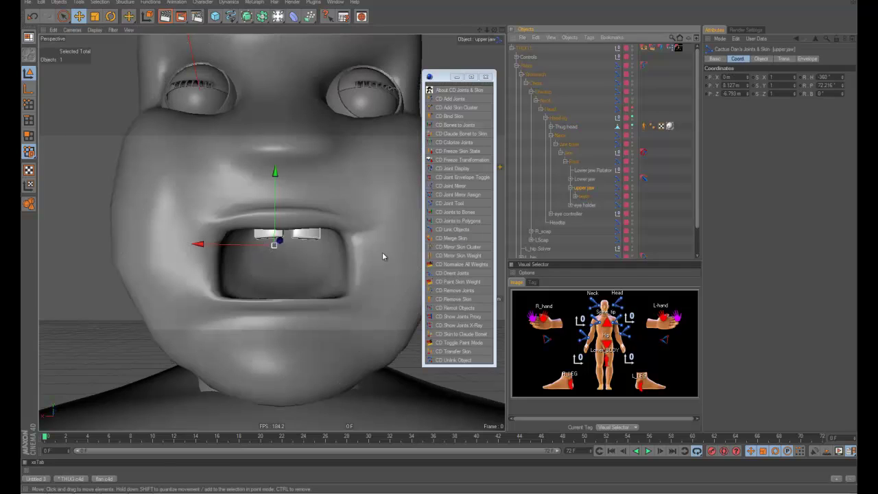
{"action": "left_click", "coordinate": [452, 282]}
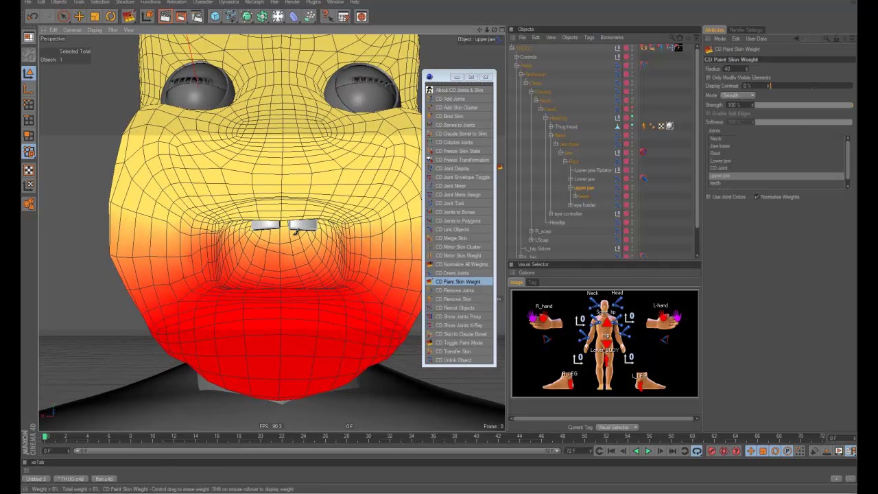
{"action": "left_click", "coordinate": [734, 95]}
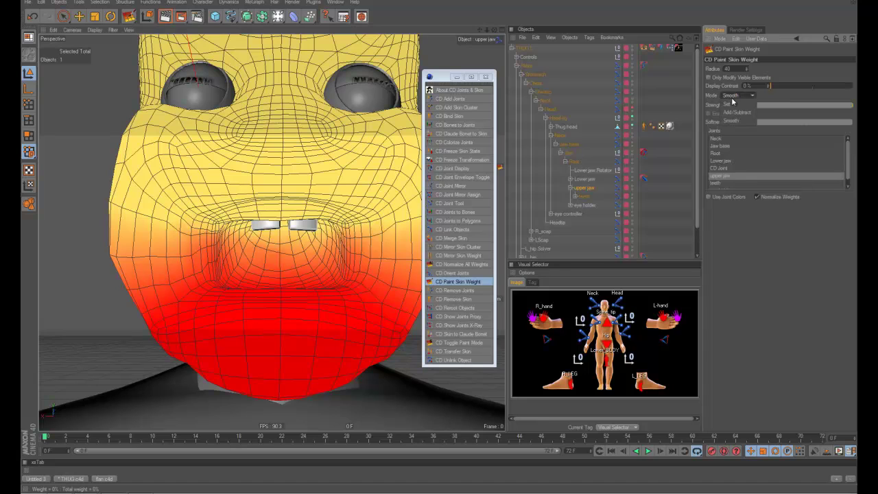
{"action": "left_click", "coordinate": [728, 104]}
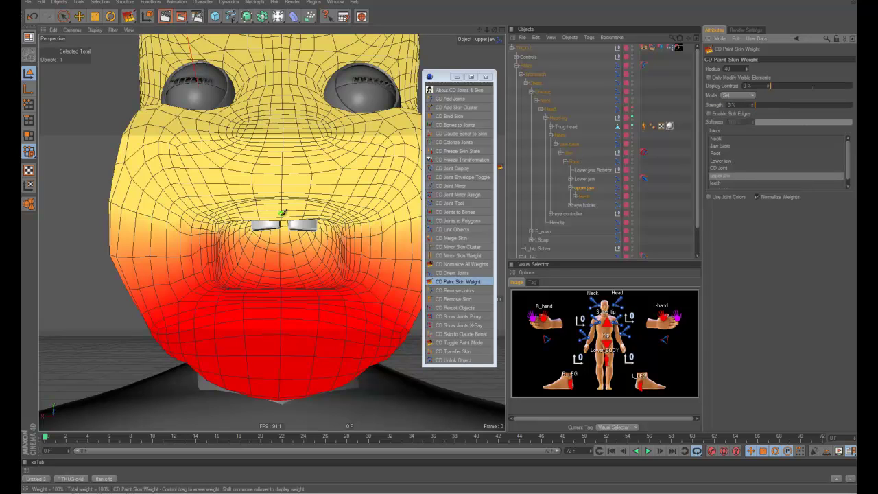
{"action": "mouse_move", "coordinate": [284, 206]}
{"action": "left_mouse_down", "text": "alt"}
{"action": "mouse_move", "coordinate": [284, 241]}
{"action": "mouse_move", "coordinate": [251, 245]}
{"action": "mouse_move", "coordinate": [235, 264]}
{"action": "mouse_move", "coordinate": [214, 266]}
{"action": "left_mouse_up", "text": "alt"}
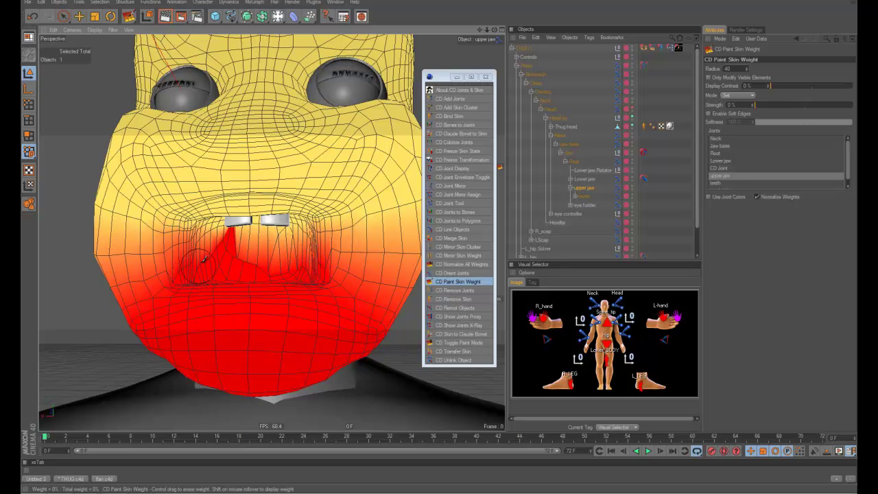
{"action": "mouse_move", "coordinate": [306, 255]}
{"action": "left_mouse_down", "text": "alt"}
{"action": "mouse_move", "coordinate": [172, 263]}
{"action": "mouse_move", "coordinate": [211, 282]}
{"action": "left_mouse_up", "text": "alt"}
{"action": "mouse_move", "coordinate": [257, 259]}
{"action": "left_mouse_down", "text": "alt"}
{"action": "mouse_move", "coordinate": [262, 208]}
{"action": "mouse_move", "coordinate": [323, 222]}
{"action": "left_mouse_up", "text": "alt"}
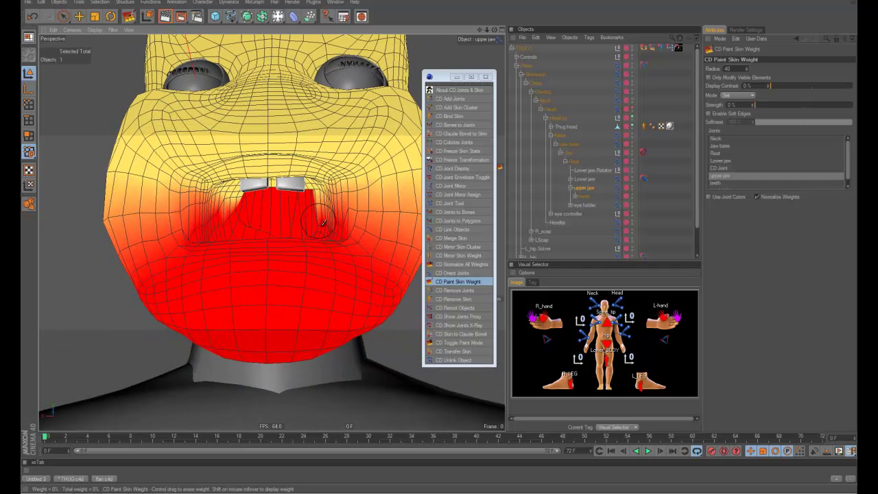
{"action": "left_click_drag", "start_coordinate": [263, 220], "coordinate": [235, 207]}
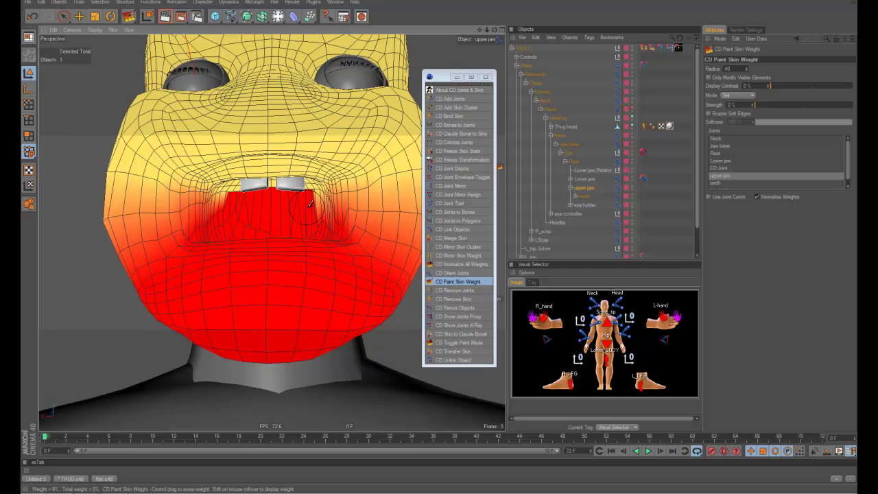
{"action": "left_click_drag", "start_coordinate": [310, 204], "coordinate": [317, 203]}
{"action": "left_click_drag", "start_coordinate": [245, 204], "coordinate": [223, 205]}
{"action": "mouse_move", "coordinate": [274, 252]}
{"action": "left_mouse_down", "text": "alt"}
{"action": "mouse_move", "coordinate": [298, 198]}
{"action": "mouse_move", "coordinate": [300, 213]}
{"action": "left_mouse_up", "text": "alt"}
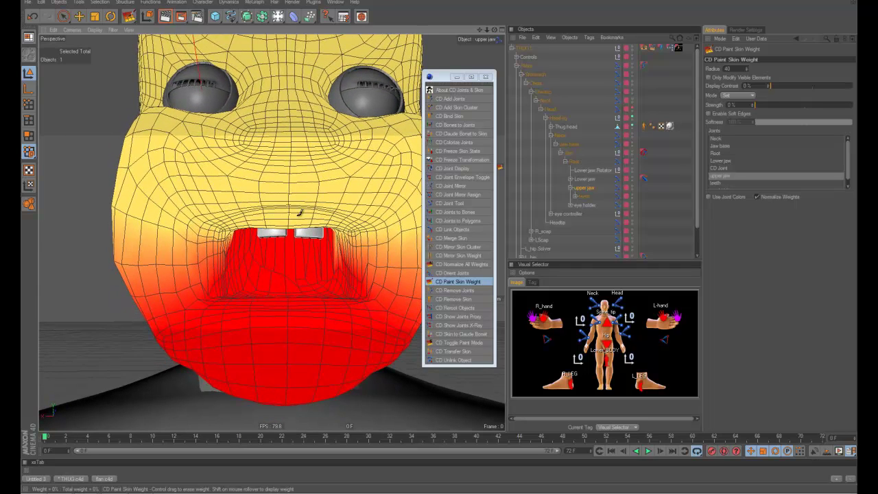
- Paint the Lower jaw joint's weight at 100% in Set mode inside the mouth, with Only Modify Visible Elements enabled
{"action": "left_click", "coordinate": [584, 180]}
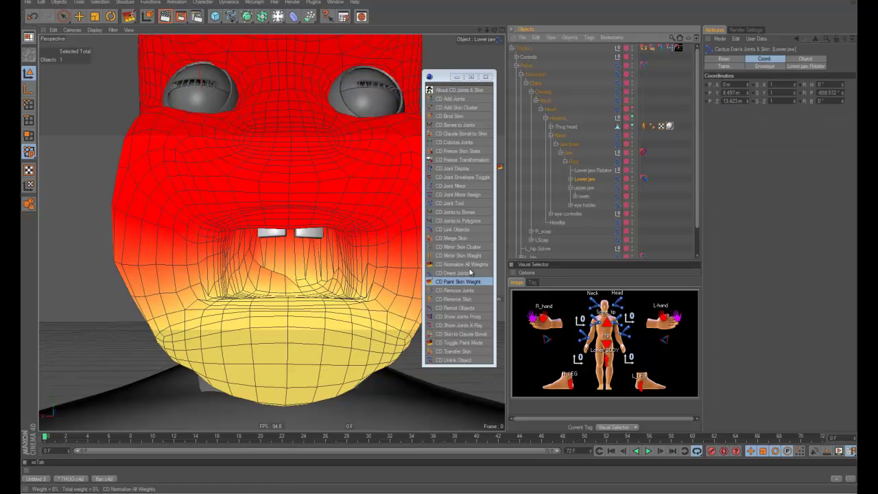
{"action": "left_click", "coordinate": [452, 281]}
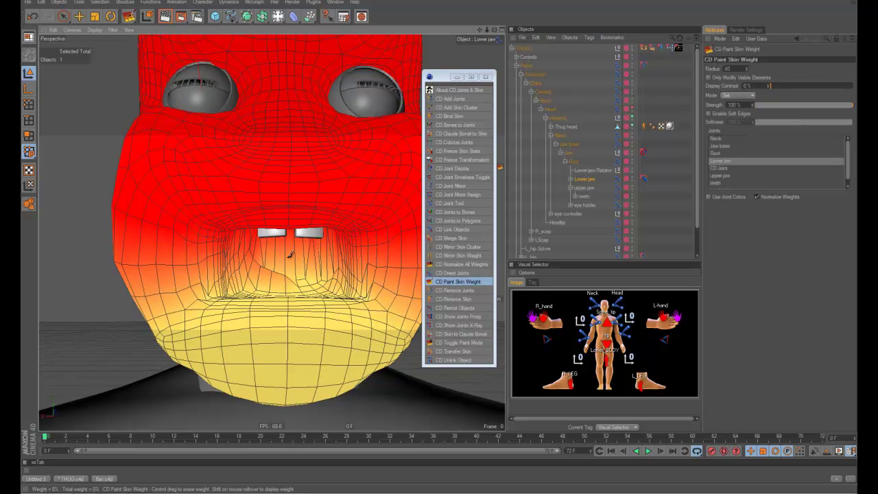
{"action": "mouse_move", "coordinate": [290, 255]}
{"action": "left_mouse_down", "text": "alt"}
{"action": "mouse_move", "coordinate": [291, 270]}
{"action": "mouse_move", "coordinate": [266, 255]}
{"action": "left_mouse_up", "text": "alt"}
{"action": "key", "text": "ctrl+z"}
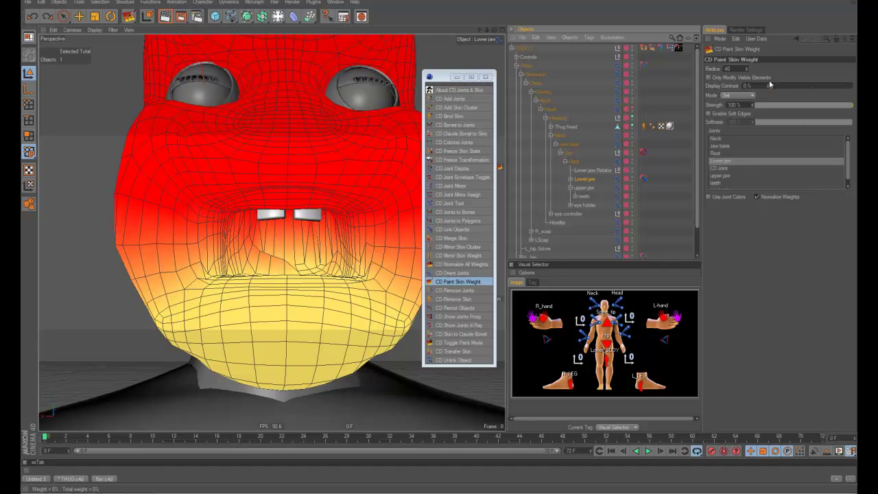
{"action": "left_click", "coordinate": [709, 78]}
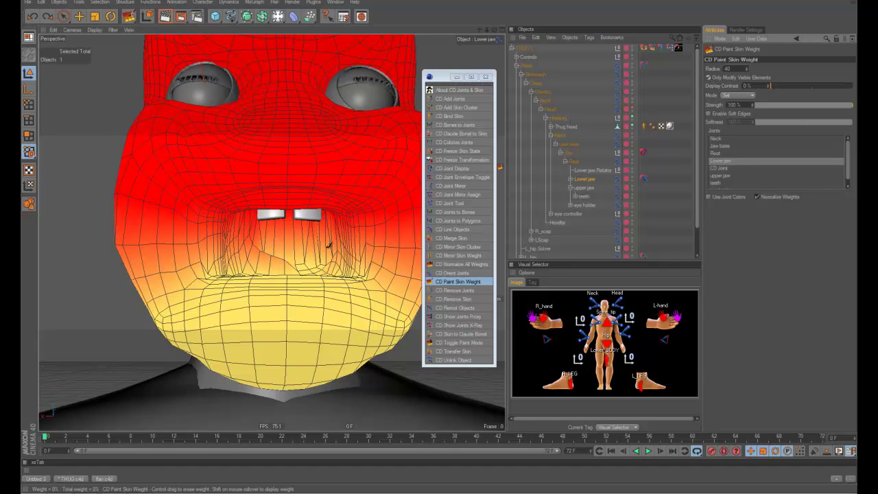
{"action": "mouse_move", "coordinate": [333, 242]}
{"action": "left_mouse_down", "text": "alt"}
{"action": "mouse_move", "coordinate": [277, 246]}
{"action": "mouse_move", "coordinate": [289, 261]}
{"action": "mouse_move", "coordinate": [227, 242]}
{"action": "mouse_move", "coordinate": [246, 240]}
{"action": "mouse_move", "coordinate": [248, 285]}
{"action": "mouse_move", "coordinate": [259, 249]}
{"action": "left_mouse_up", "text": "alt"}
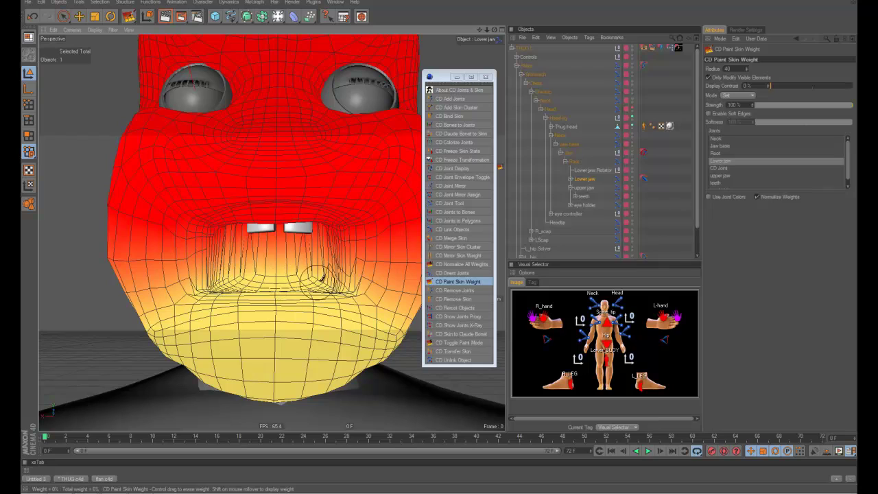
{"action": "mouse_move", "coordinate": [325, 259]}
{"action": "left_mouse_down", "text": "alt"}
{"action": "mouse_move", "coordinate": [295, 269]}
{"action": "mouse_move", "coordinate": [218, 246]}
{"action": "mouse_move", "coordinate": [364, 257]}
{"action": "mouse_move", "coordinate": [368, 268]}
{"action": "left_mouse_up", "text": "alt"}
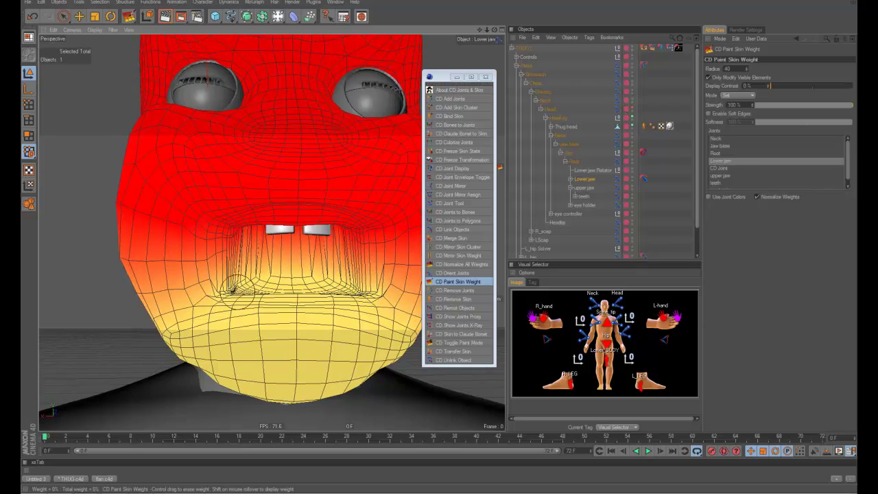
{"action": "left_click_drag", "start_coordinate": [230, 274], "coordinate": [321, 256], "text": "alt"}
- Smooth the Lower jaw joint's skin weights around the mouth corners using Smooth mode at 100% strength
{"action": "left_click", "coordinate": [732, 96]}
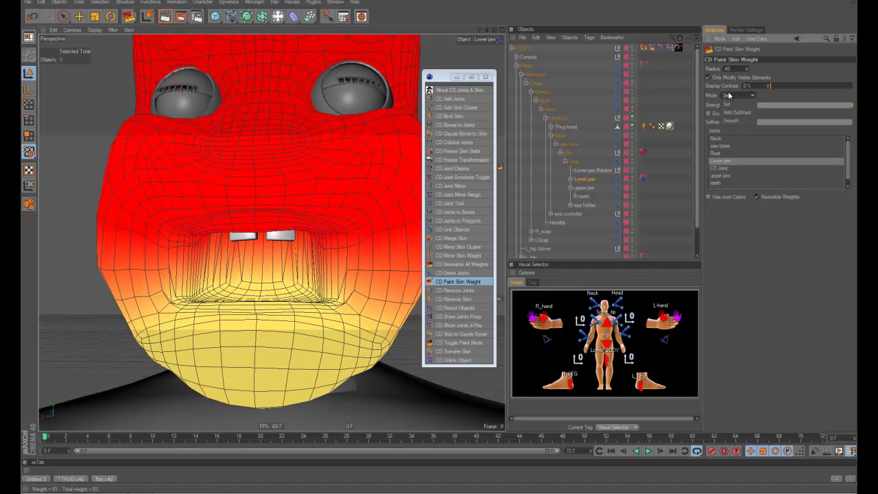
{"action": "left_click", "coordinate": [734, 121]}
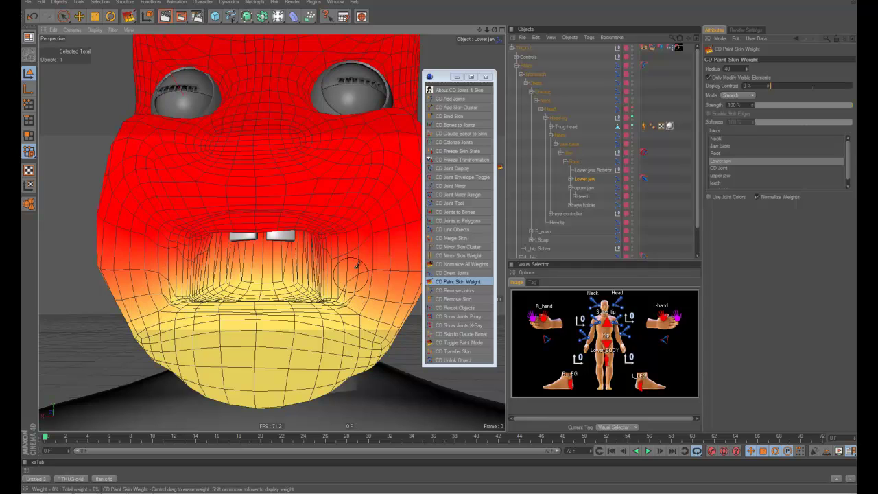
{"action": "left_click_drag", "start_coordinate": [271, 283], "coordinate": [283, 251], "text": "alt"}
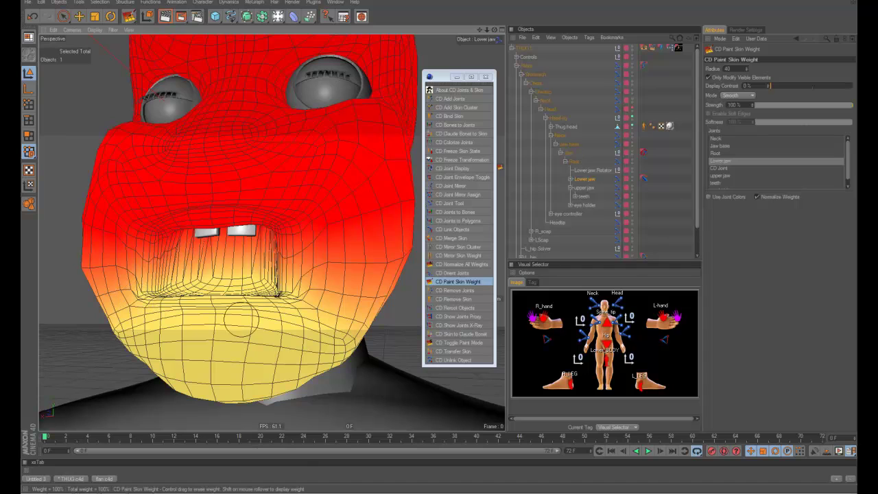
{"action": "left_click_drag", "start_coordinate": [280, 301], "coordinate": [297, 318], "text": "alt"}
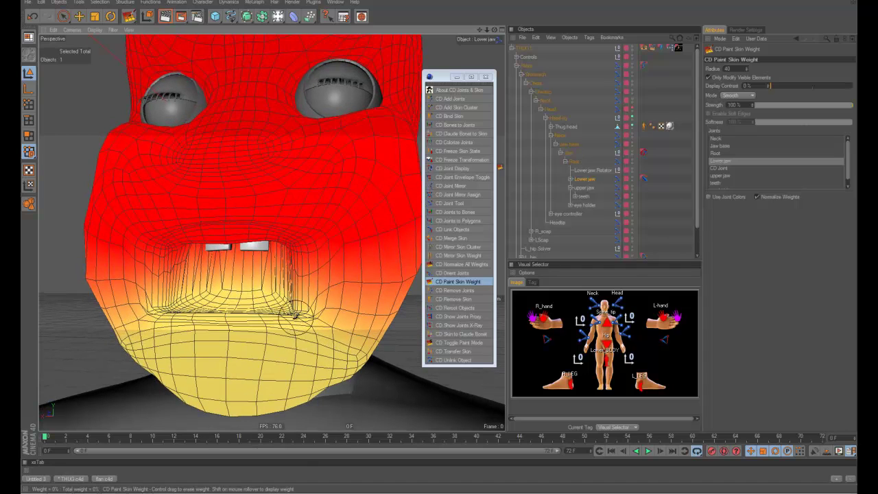
- Smooth the upper jaw joint's skin weights around both mouth corners and along the inner lip edges
{"action": "left_click", "coordinate": [585, 188]}
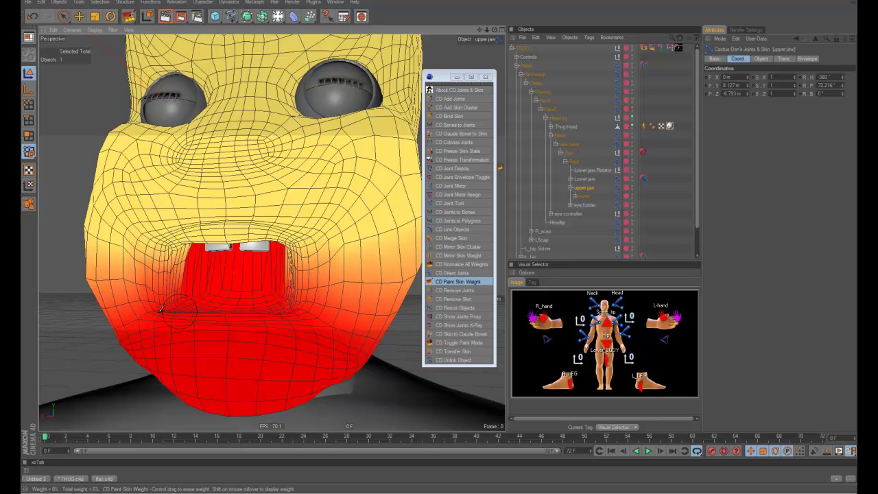
{"action": "left_click_drag", "start_coordinate": [154, 311], "coordinate": [206, 306], "text": "alt"}
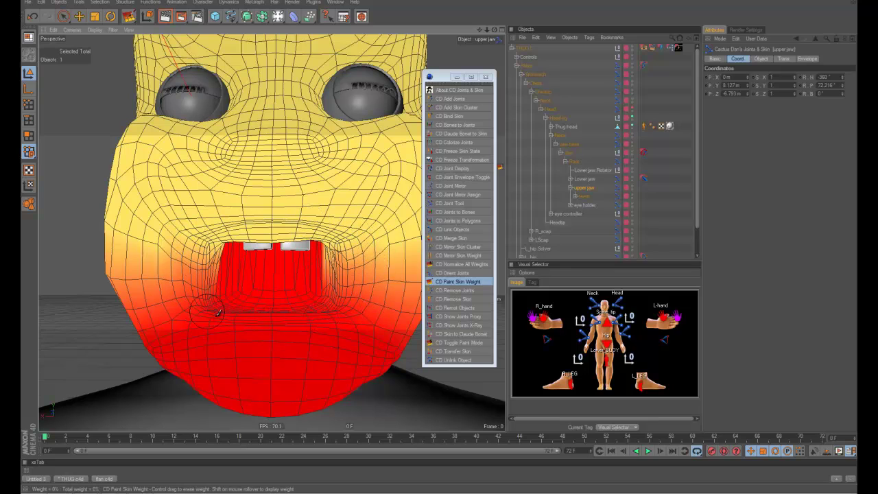
{"action": "left_click_drag", "start_coordinate": [345, 306], "coordinate": [346, 276], "text": "alt"}
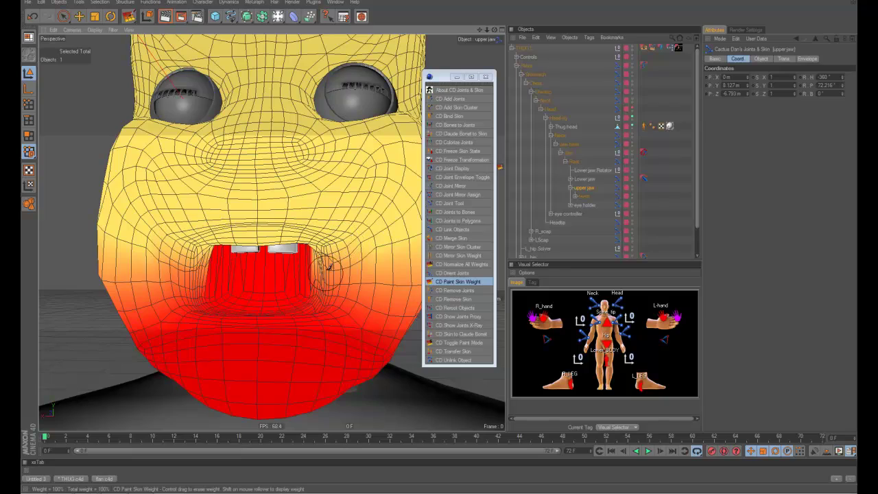
{"action": "mouse_move", "coordinate": [324, 310]}
{"action": "left_mouse_down", "text": "alt"}
{"action": "mouse_move", "coordinate": [323, 295]}
{"action": "mouse_move", "coordinate": [323, 314]}
{"action": "mouse_move", "coordinate": [387, 306]}
{"action": "mouse_move", "coordinate": [254, 292]}
{"action": "left_mouse_up", "text": "alt"}
{"action": "mouse_move", "coordinate": [282, 301]}
{"action": "right_mouse_down", "text": "alt"}
{"action": "mouse_move", "coordinate": [333, 299]}
{"action": "mouse_move", "coordinate": [298, 302]}
{"action": "right_mouse_up", "text": "alt"}
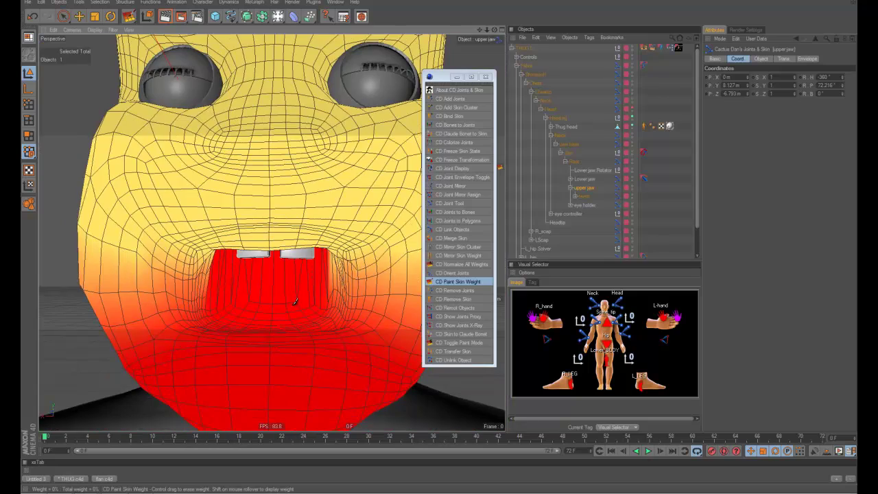
{"action": "left_click_drag", "start_coordinate": [298, 302], "coordinate": [291, 311], "text": "alt"}
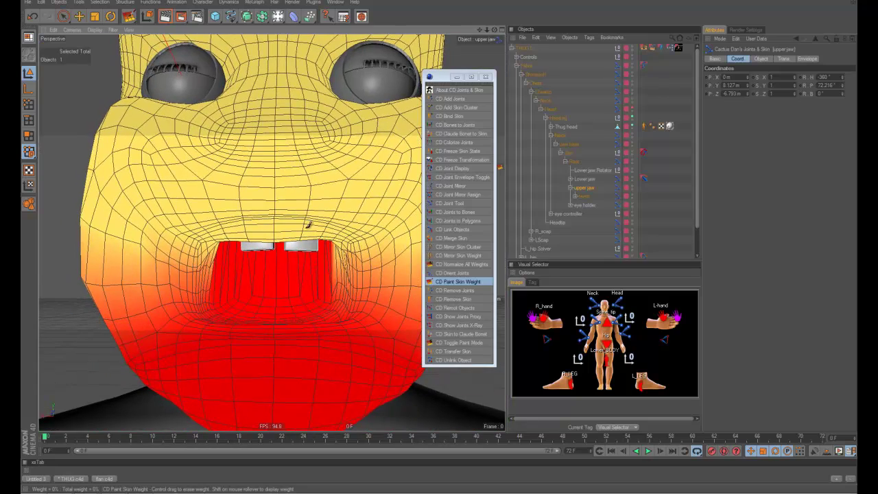
{"action": "left_click_drag", "start_coordinate": [308, 221], "coordinate": [359, 233], "text": "alt"}
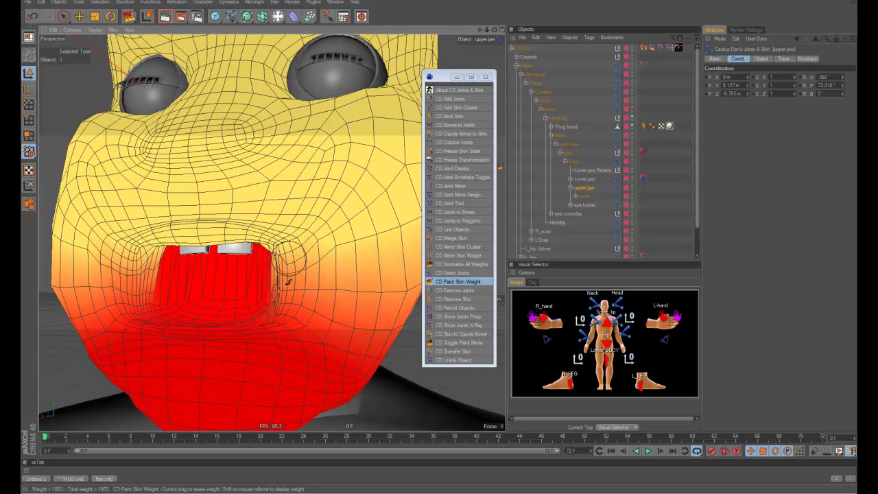
{"action": "left_click_drag", "start_coordinate": [288, 279], "coordinate": [170, 273], "text": "alt"}
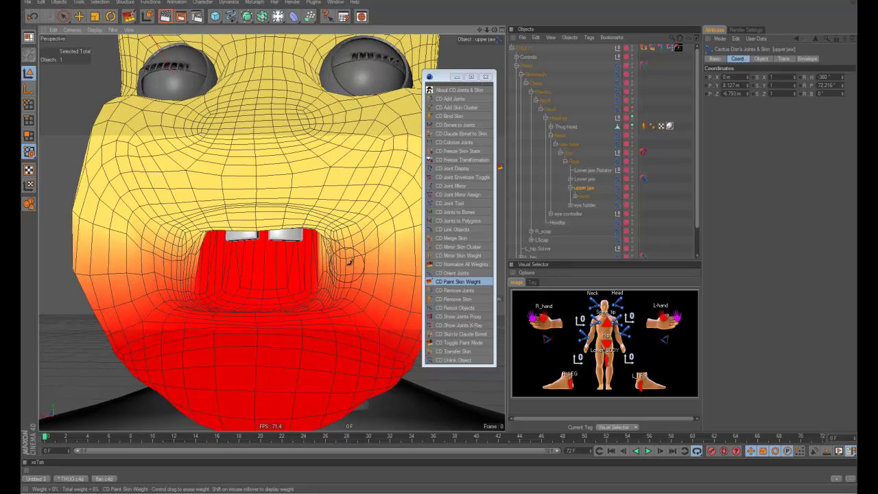
{"action": "mouse_move", "coordinate": [350, 261]}
{"action": "left_mouse_down", "text": "alt"}
{"action": "mouse_move", "coordinate": [344, 272]}
{"action": "mouse_move", "coordinate": [376, 257]}
{"action": "mouse_move", "coordinate": [347, 256]}
{"action": "mouse_move", "coordinate": [353, 273]}
{"action": "left_mouse_up", "text": "alt"}
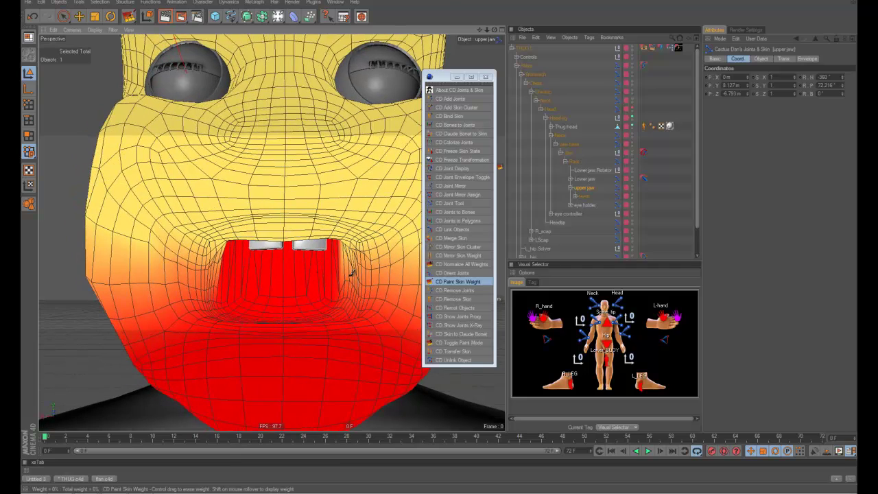
- Leave weight painting and test the mouth by pitching the Lower jaw Rotator to 76.428° and back to 64.428°
{"action": "left_click", "coordinate": [79, 16]}
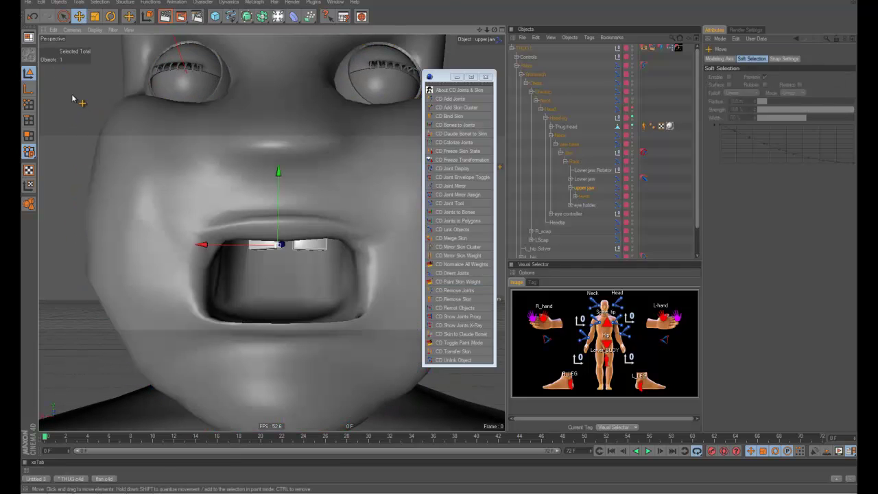
{"action": "left_click_drag", "start_coordinate": [263, 144], "coordinate": [212, 184], "text": "alt"}
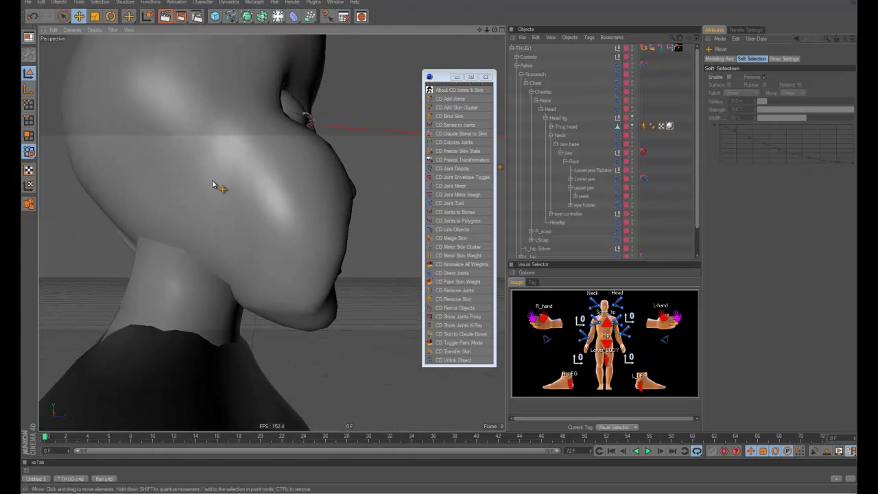
{"action": "left_click_drag", "start_coordinate": [267, 183], "coordinate": [363, 217], "text": "alt"}
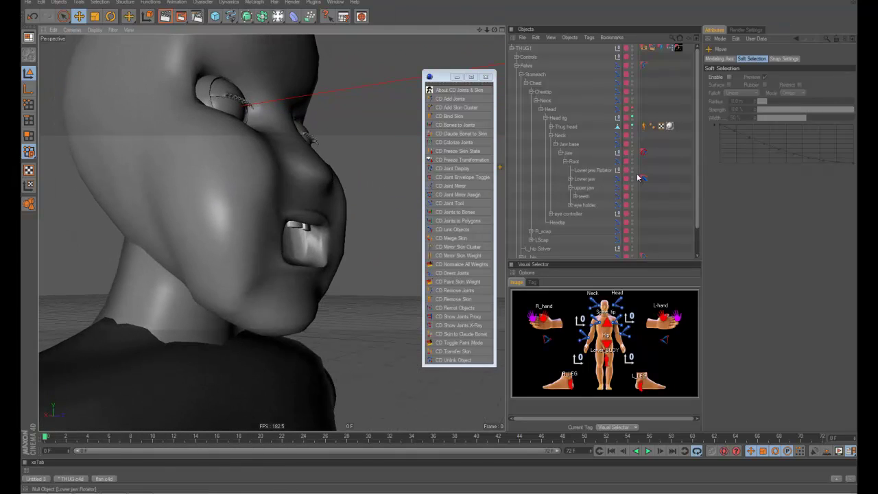
{"action": "left_click", "coordinate": [594, 171]}
{"action": "left_click_drag", "start_coordinate": [845, 89], "coordinate": [846, 84]}
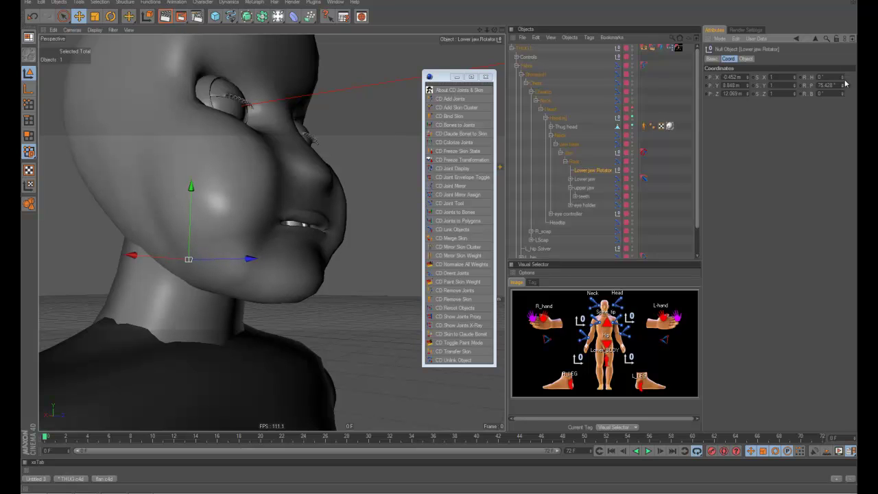
{"action": "left_click_drag", "start_coordinate": [466, 206], "coordinate": [481, 220], "text": "alt"}
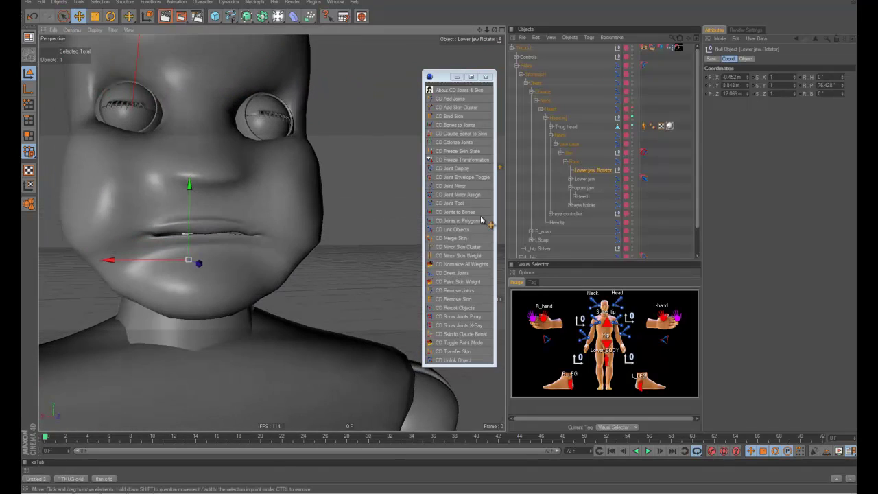
{"action": "left_click_drag", "start_coordinate": [184, 240], "coordinate": [187, 243], "text": "alt"}
{"action": "left_click_drag", "start_coordinate": [324, 242], "coordinate": [254, 255], "text": "alt"}
{"action": "left_click_drag", "start_coordinate": [843, 87], "coordinate": [843, 89]}
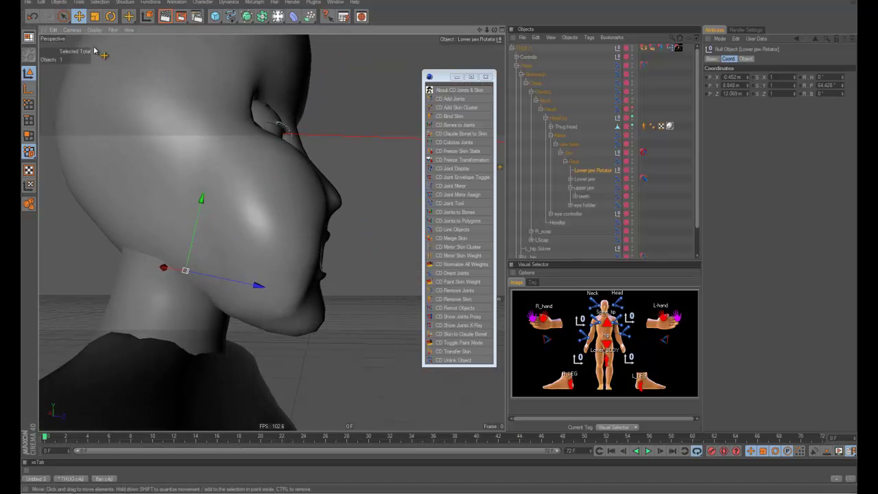
- Switch the viewport to the Right camera, frame the head, and set the Lower jaw Rotator's pitch to 70.428°
{"action": "left_click", "coordinate": [72, 30]}
{"action": "left_click", "coordinate": [81, 92]}
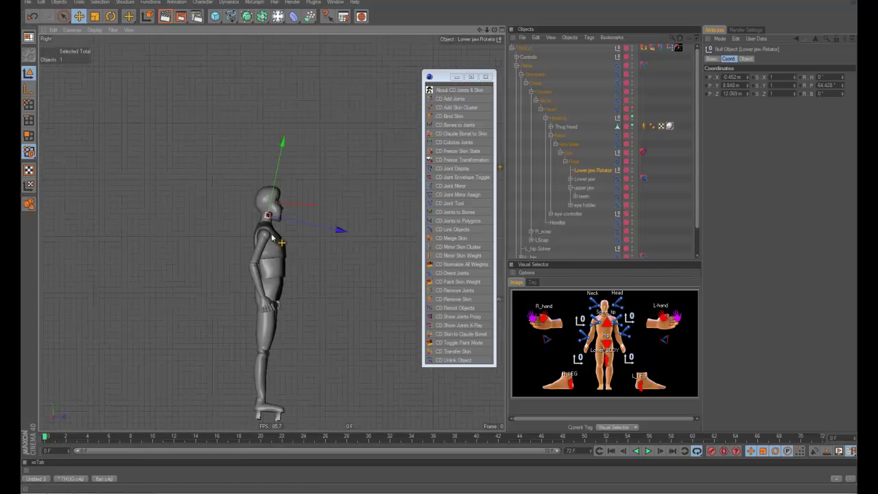
{"action": "middle_click_drag", "start_coordinate": [272, 238], "coordinate": [268, 260], "text": "alt"}
{"action": "right_click_drag", "start_coordinate": [268, 260], "coordinate": [264, 281], "text": "alt"}
{"action": "middle_click_drag", "start_coordinate": [244, 333], "coordinate": [255, 304], "text": "alt"}
{"action": "right_click_drag", "start_coordinate": [254, 304], "coordinate": [199, 295], "text": "alt"}
{"action": "mouse_move", "coordinate": [843, 87]}
{"action": "left_mouse_down"}
{"action": "mouse_move", "coordinate": [845, 97]}
{"action": "mouse_move", "coordinate": [848, 87]}
{"action": "left_mouse_up"}
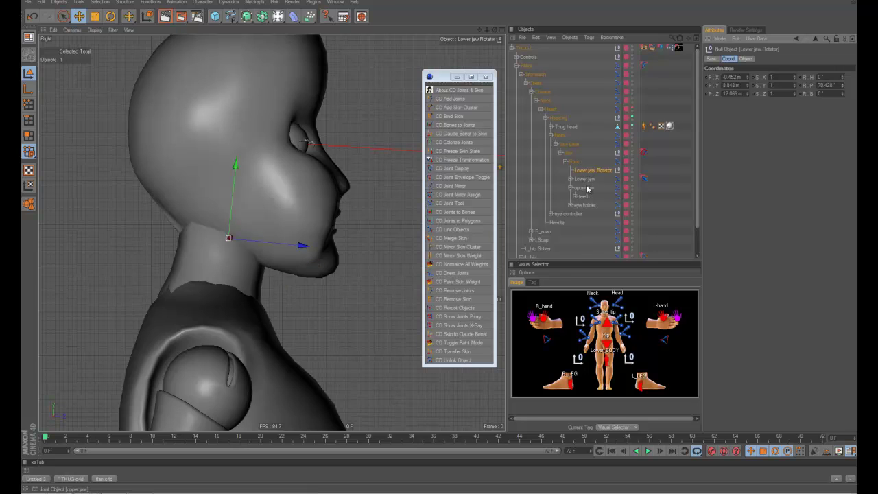
- Paint the Lower jaw joint's weight to 0% in Set mode over the back of the jaw near the neck
{"action": "left_click", "coordinate": [584, 179]}
{"action": "left_click", "coordinate": [458, 281]}
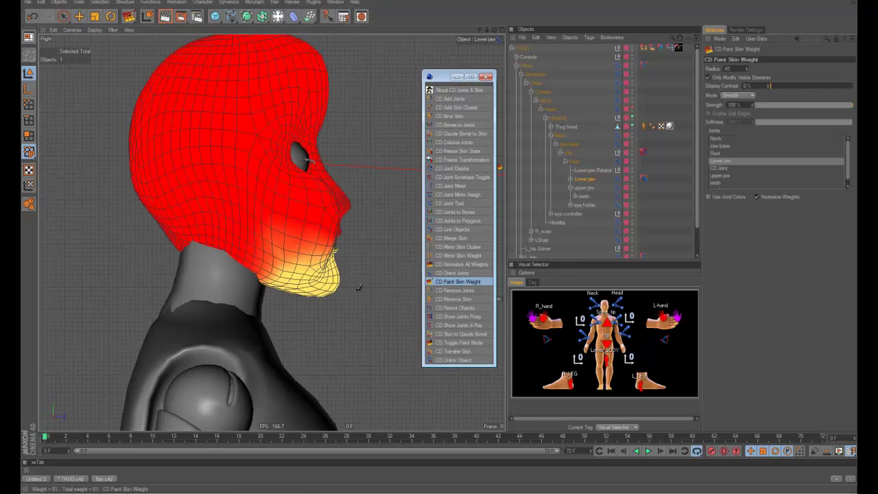
{"action": "scroll", "coordinate": [269, 252], "scroll_direction": "up", "scroll_amount": 5}
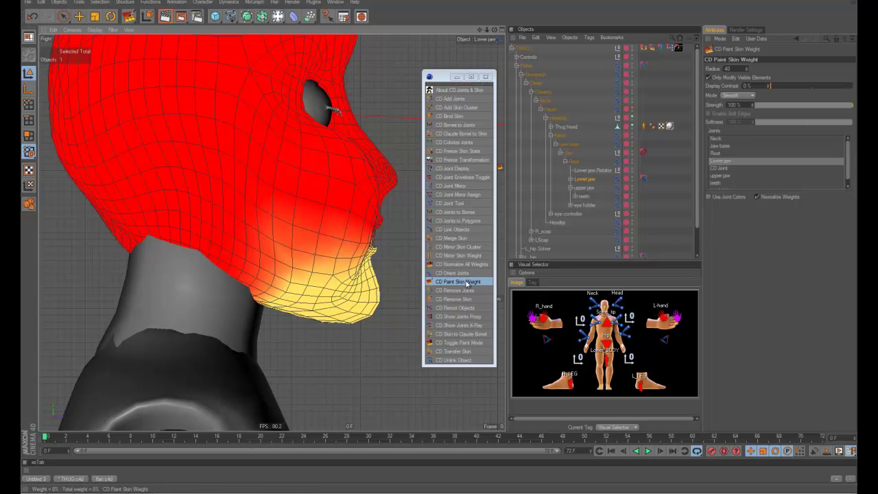
{"action": "left_click", "coordinate": [467, 283]}
{"action": "left_click", "coordinate": [739, 97]}
{"action": "left_click", "coordinate": [739, 104]}
{"action": "left_click_drag", "start_coordinate": [771, 105], "coordinate": [743, 111]}
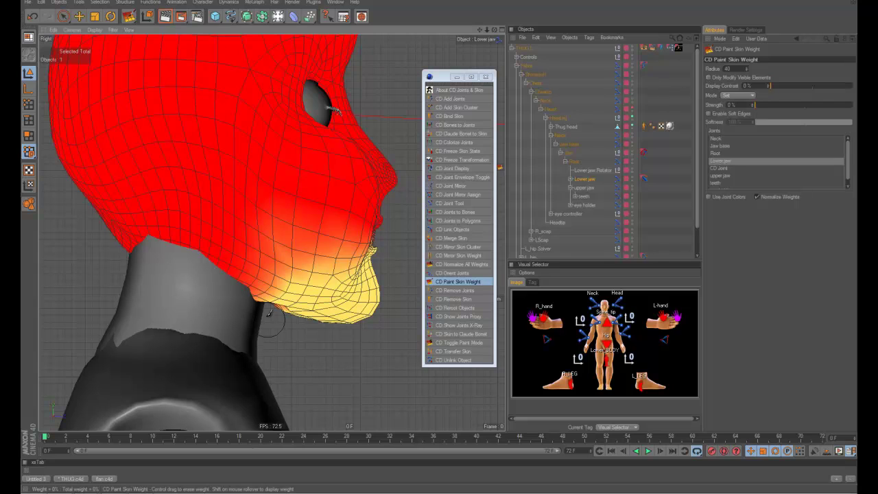
{"action": "mouse_move", "coordinate": [269, 323]}
{"action": "left_mouse_down"}
{"action": "mouse_move", "coordinate": [259, 292]}
{"action": "mouse_move", "coordinate": [293, 300]}
{"action": "left_mouse_up"}
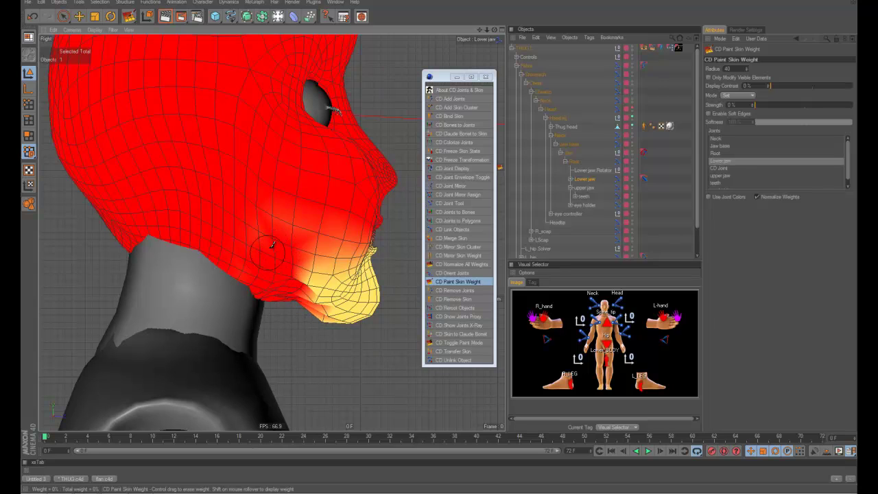
- Smooth the Lower jaw joint's weight transition along the jawline and cheek using Smooth mode
{"action": "left_click", "coordinate": [731, 94]}
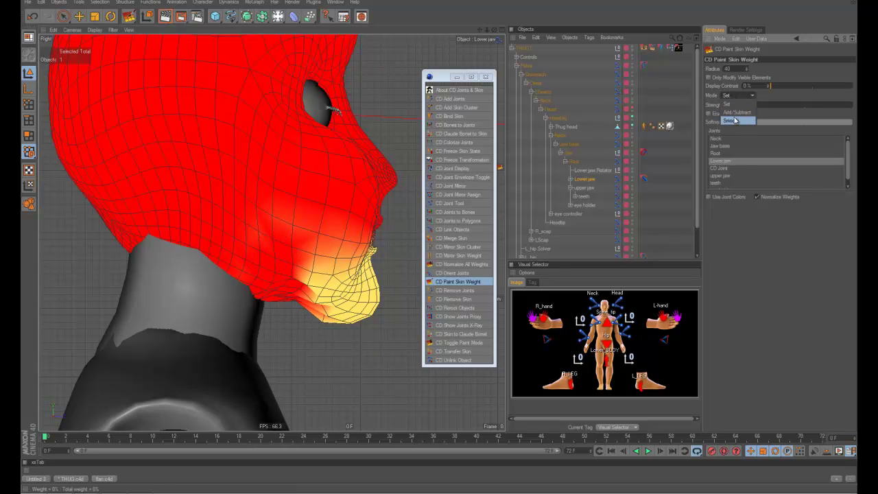
{"action": "left_click", "coordinate": [735, 118]}
{"action": "mouse_move", "coordinate": [317, 299]}
{"action": "left_mouse_down"}
{"action": "mouse_move", "coordinate": [295, 278]}
{"action": "mouse_move", "coordinate": [277, 281]}
{"action": "mouse_move", "coordinate": [307, 262]}
{"action": "left_mouse_up"}
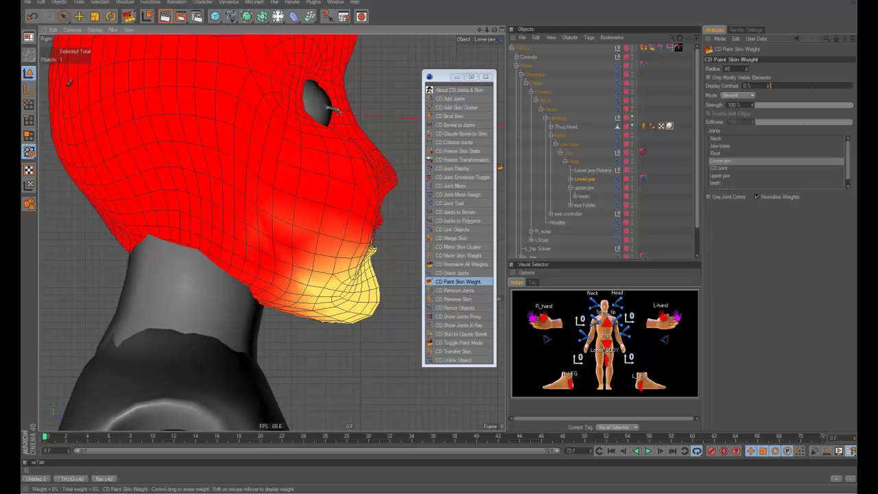
- Test the lower jaw's deformation in the Right view by varying the Lower jaw Rotator's pitch and returning it to 70.428°
{"action": "left_click", "coordinate": [79, 16]}
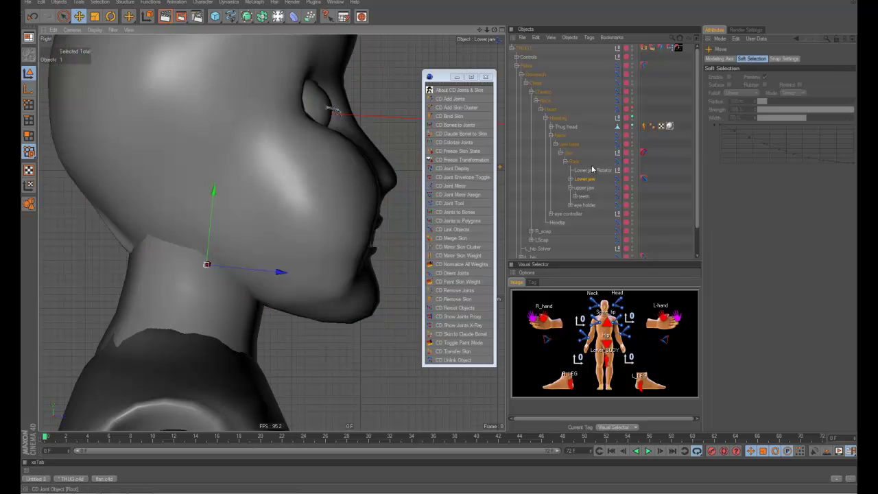
{"action": "left_click", "coordinate": [593, 169]}
{"action": "left_click_drag", "start_coordinate": [842, 85], "coordinate": [844, 87]}
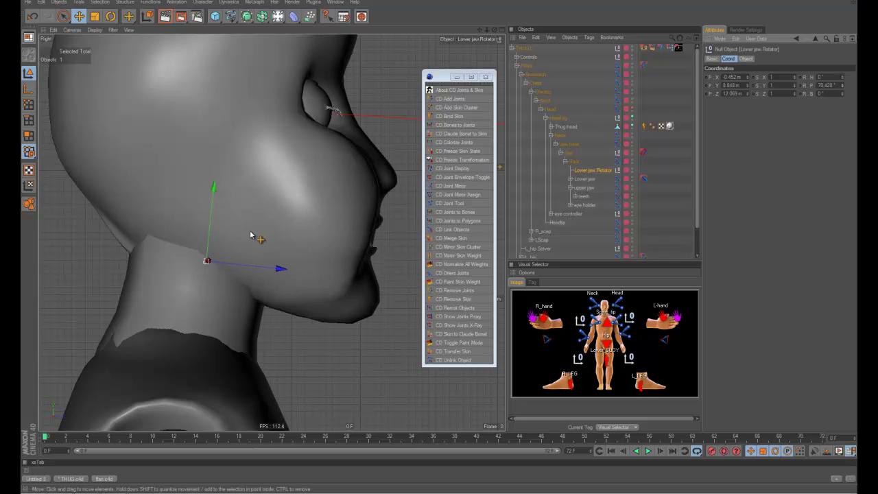
{"action": "middle_click_drag", "start_coordinate": [296, 283], "coordinate": [307, 294], "text": "alt"}
{"action": "right_click_drag", "start_coordinate": [279, 298], "coordinate": [276, 298], "text": "alt"}
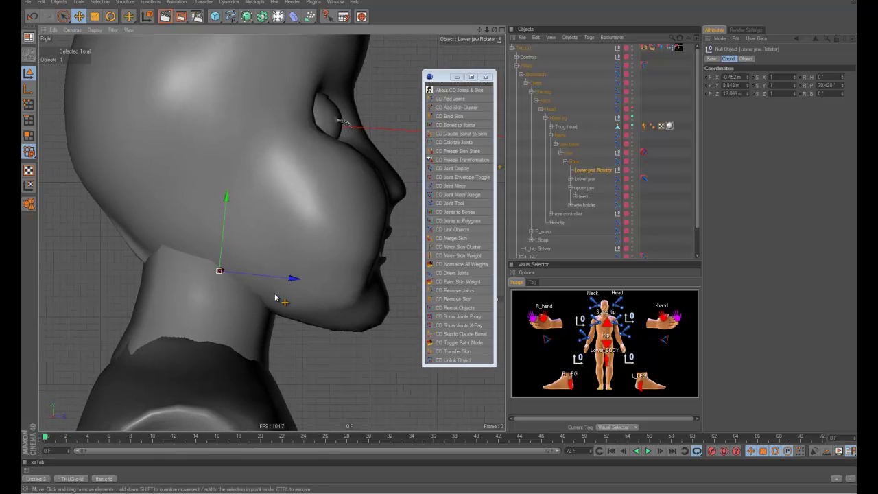
- Paint the Neck joint's weight to 100% in Set mode along the lower jawline beside the neck
{"action": "left_click", "coordinate": [560, 135]}
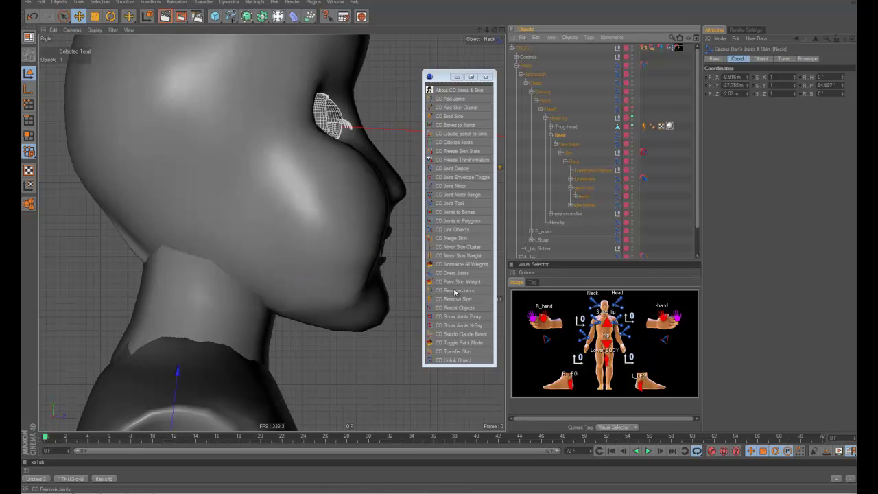
{"action": "left_click", "coordinate": [458, 282]}
{"action": "scroll", "coordinate": [302, 254], "scroll_direction": "up", "scroll_amount": 2}
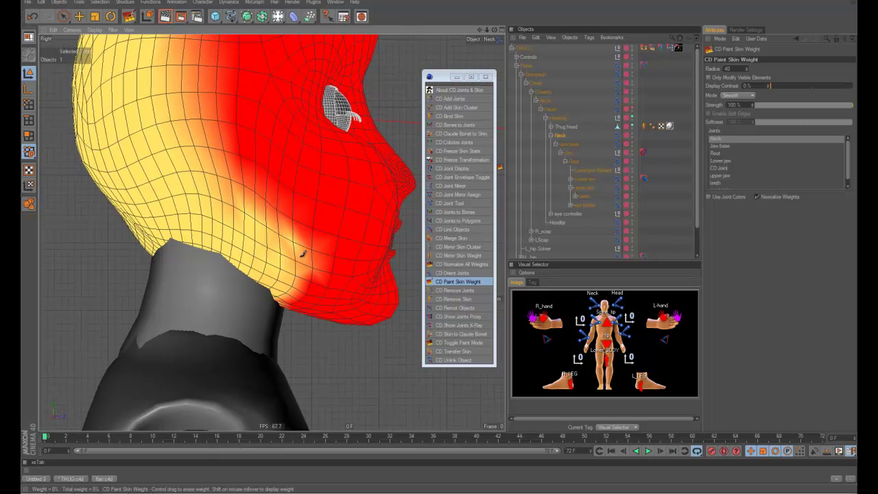
{"action": "left_click", "coordinate": [738, 96]}
{"action": "left_click", "coordinate": [736, 104]}
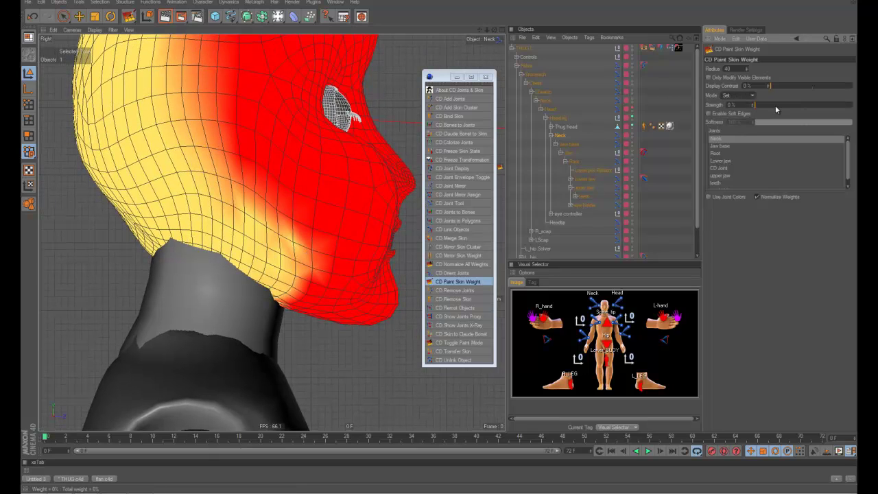
{"action": "mouse_move", "coordinate": [276, 295]}
{"action": "left_mouse_down"}
{"action": "mouse_move", "coordinate": [305, 287]}
{"action": "mouse_move", "coordinate": [293, 280]}
{"action": "mouse_move", "coordinate": [303, 290]}
{"action": "left_mouse_up"}
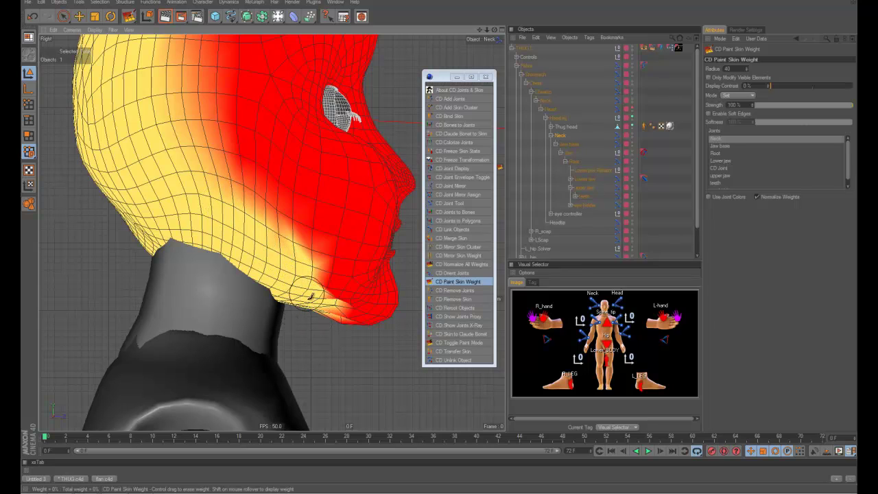
- Smooth the Lower jaw joint's weight transition along the jawline and under the chin in Smooth mode at 100% strength
{"action": "left_click", "coordinate": [584, 189]}
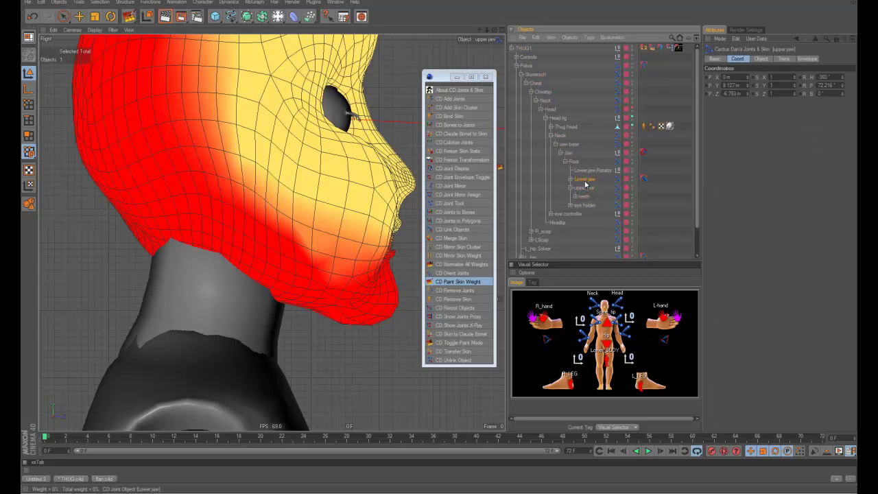
{"action": "left_click", "coordinate": [584, 179]}
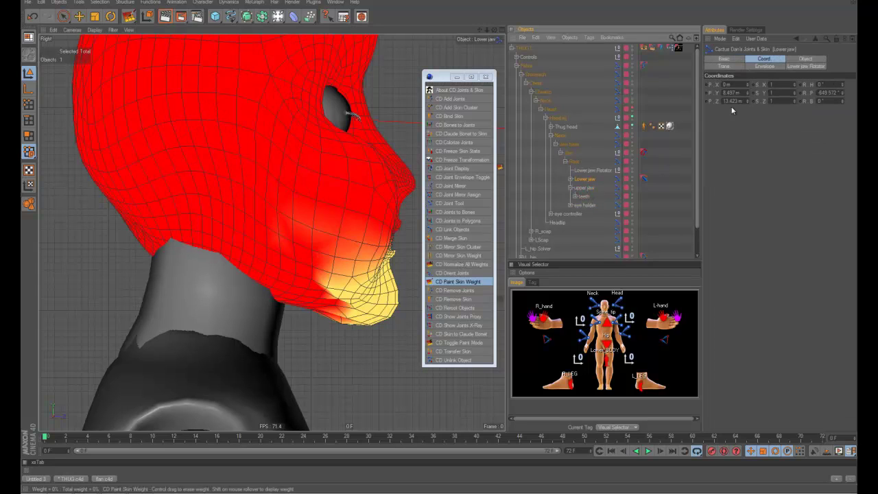
{"action": "left_click", "coordinate": [457, 282]}
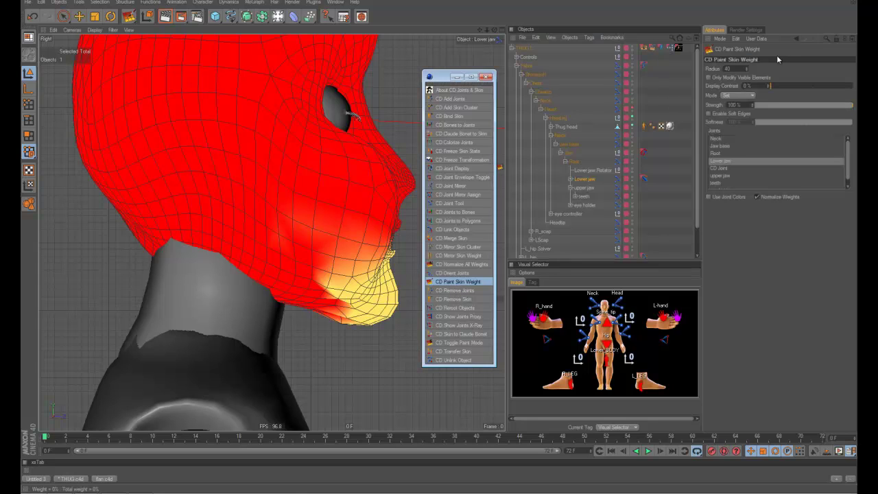
{"action": "left_click", "coordinate": [736, 97]}
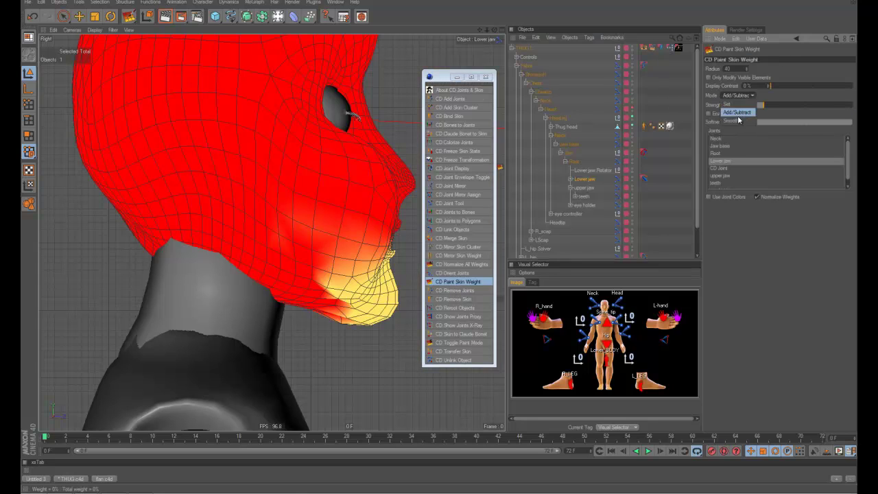
{"action": "left_click", "coordinate": [733, 121]}
{"action": "mouse_move", "coordinate": [300, 302]}
{"action": "left_mouse_down"}
{"action": "mouse_move", "coordinate": [318, 320]}
{"action": "mouse_move", "coordinate": [374, 300]}
{"action": "mouse_move", "coordinate": [329, 308]}
{"action": "mouse_move", "coordinate": [334, 277]}
{"action": "mouse_move", "coordinate": [318, 293]}
{"action": "left_mouse_up"}
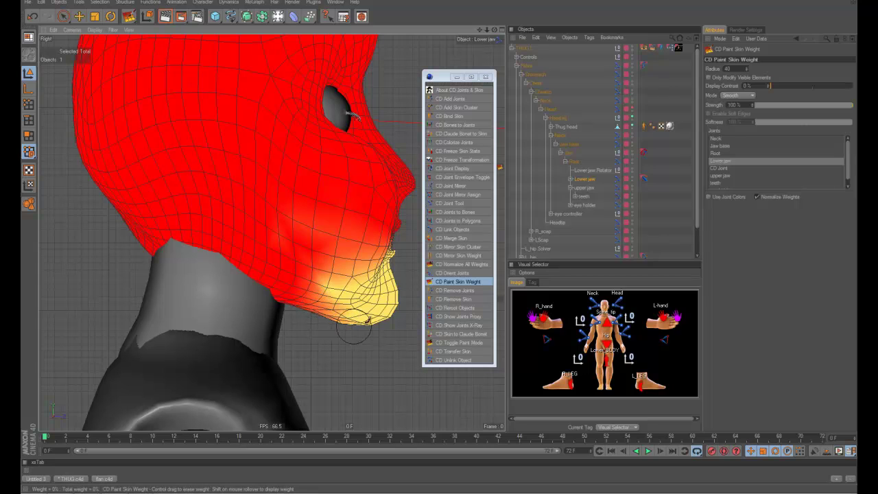
{"action": "mouse_move", "coordinate": [353, 328]}
{"action": "left_mouse_down"}
{"action": "mouse_move", "coordinate": [336, 272]}
{"action": "mouse_move", "coordinate": [329, 295]}
{"action": "mouse_move", "coordinate": [339, 332]}
{"action": "left_mouse_up"}
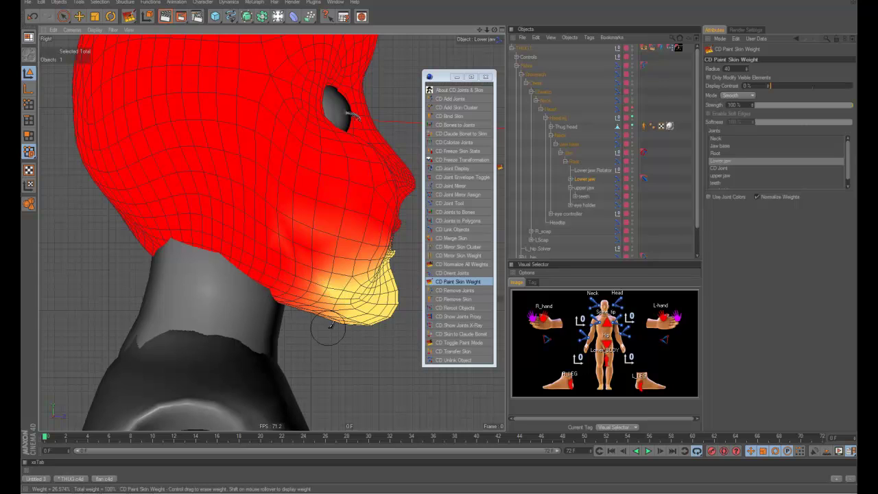
{"action": "key", "text": "e"}
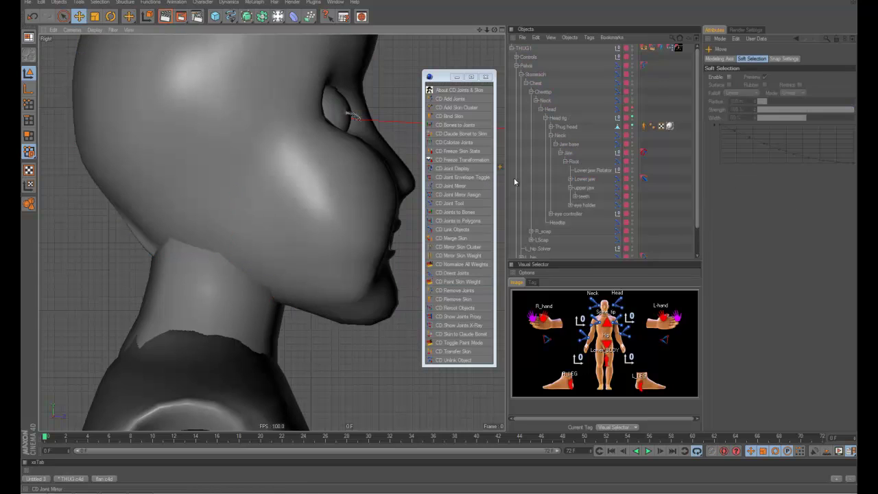
- Set the Lower jaw Rotator's pitch to 72.428° and check the nearly closed mouth from several angles in the perspective view
{"action": "left_click", "coordinate": [585, 170]}
{"action": "mouse_move", "coordinate": [843, 88]}
{"action": "left_mouse_down"}
{"action": "mouse_move", "coordinate": [844, 97]}
{"action": "mouse_move", "coordinate": [843, 87]}
{"action": "left_mouse_up"}
{"action": "key", "text": "F1"}
{"action": "right_click_drag", "start_coordinate": [343, 190], "coordinate": [104, 220], "text": "alt"}
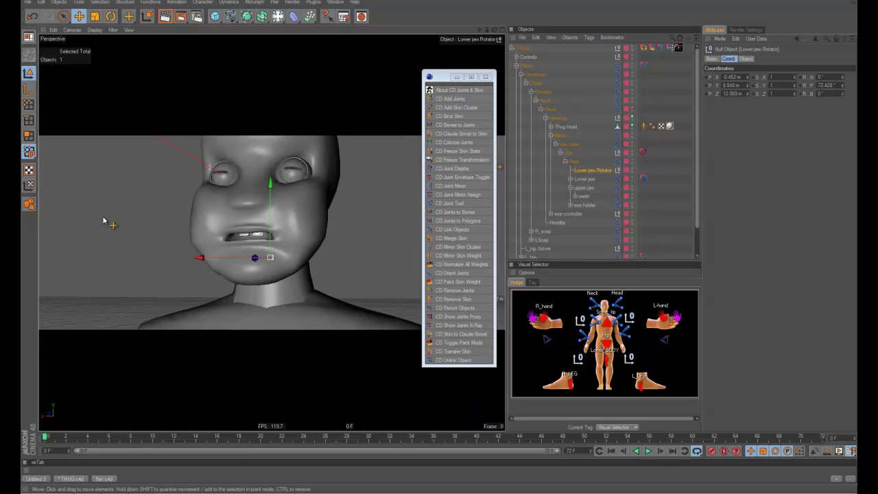
{"action": "left_click_drag", "start_coordinate": [104, 221], "coordinate": [197, 202], "text": "alt"}
{"action": "right_click_drag", "start_coordinate": [197, 202], "coordinate": [230, 215], "text": "alt"}
{"action": "left_click_drag", "start_coordinate": [230, 215], "coordinate": [316, 232], "text": "alt"}
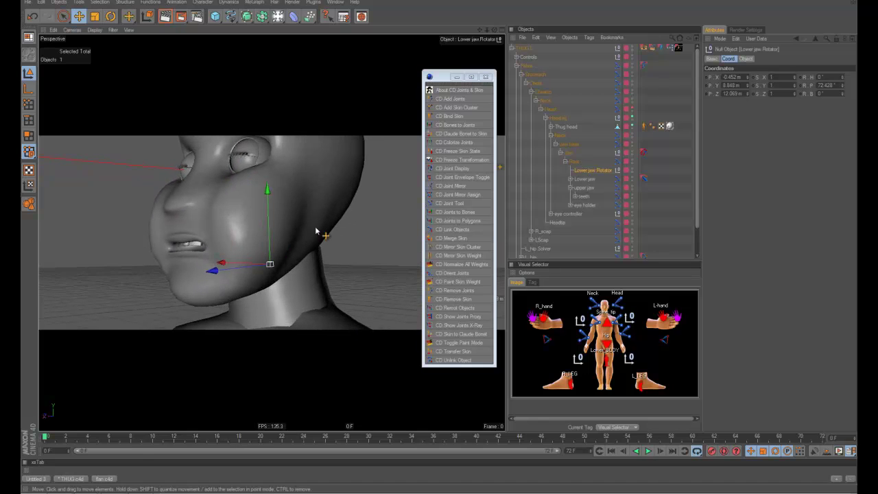
{"action": "left_click_drag", "start_coordinate": [844, 88], "coordinate": [841, 88]}
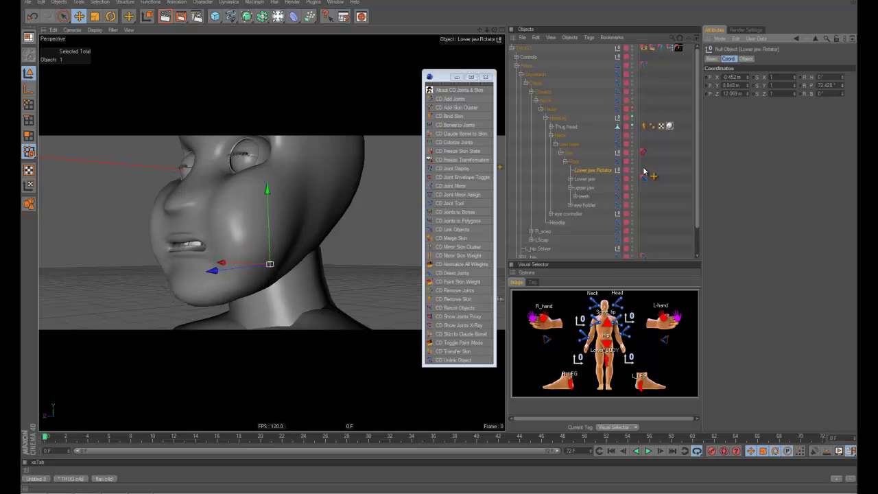
- Open the jaw wide by setting the Lower jaw Rotator's pitch to 52.428° and view it from below
{"action": "left_click_drag", "start_coordinate": [295, 216], "coordinate": [429, 209], "text": "alt"}
{"action": "left_click_drag", "start_coordinate": [842, 85], "coordinate": [844, 97]}
{"action": "left_click_drag", "start_coordinate": [329, 254], "coordinate": [201, 209], "text": "alt"}
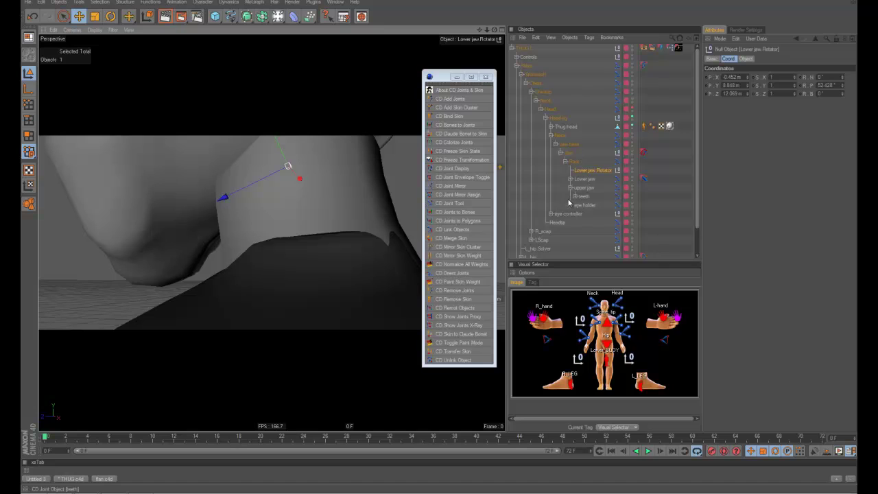
- Display the Lower jaw joint's painted weights and examine them around the chin and underside of the open jaw
{"action": "left_click", "coordinate": [457, 282]}
{"action": "left_click", "coordinate": [584, 187]}
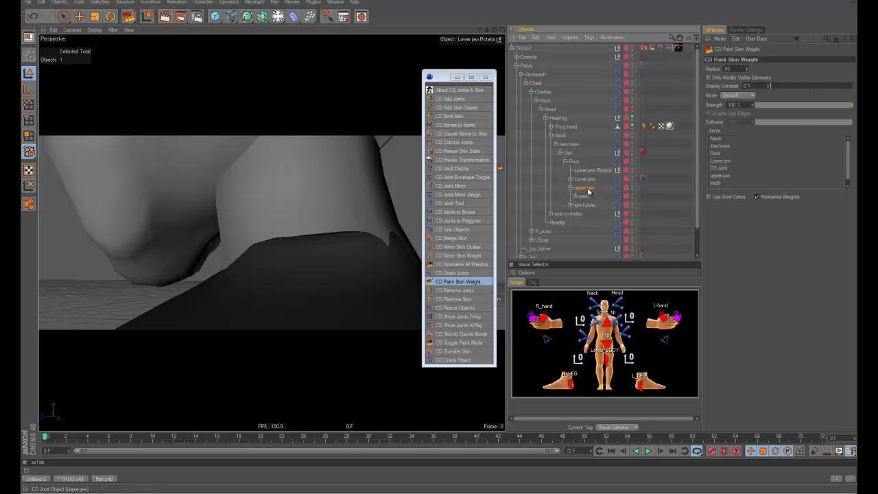
{"action": "left_click", "coordinate": [582, 180]}
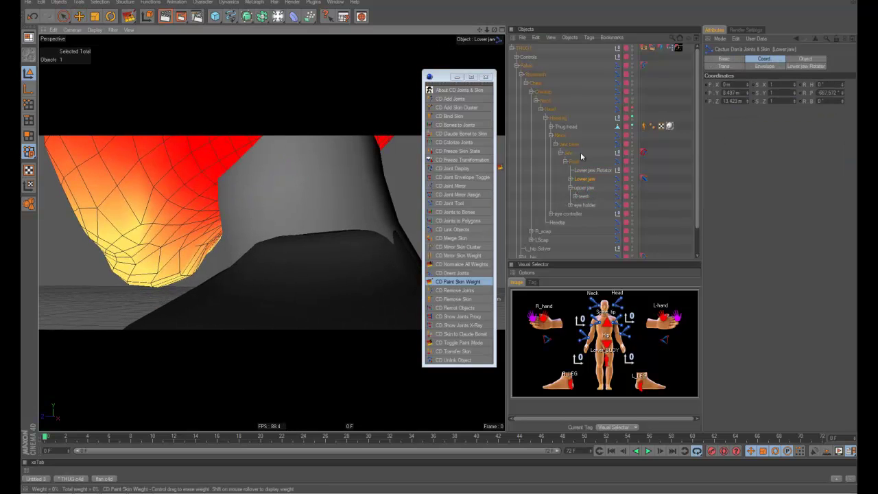
{"action": "left_click", "coordinate": [459, 282]}
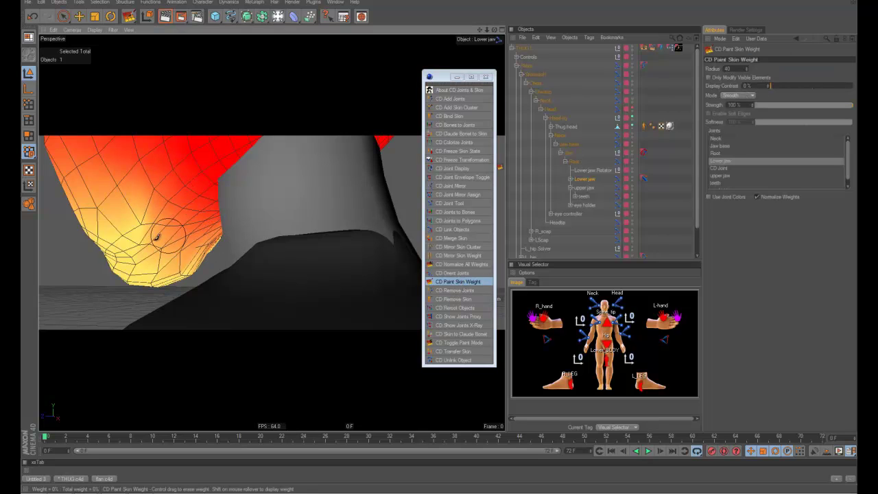
{"action": "mouse_move", "coordinate": [239, 251]}
{"action": "left_mouse_down", "text": "alt"}
{"action": "mouse_move", "coordinate": [181, 234]}
{"action": "mouse_move", "coordinate": [160, 239]}
{"action": "mouse_move", "coordinate": [232, 225]}
{"action": "mouse_move", "coordinate": [160, 244]}
{"action": "left_mouse_up", "text": "alt"}
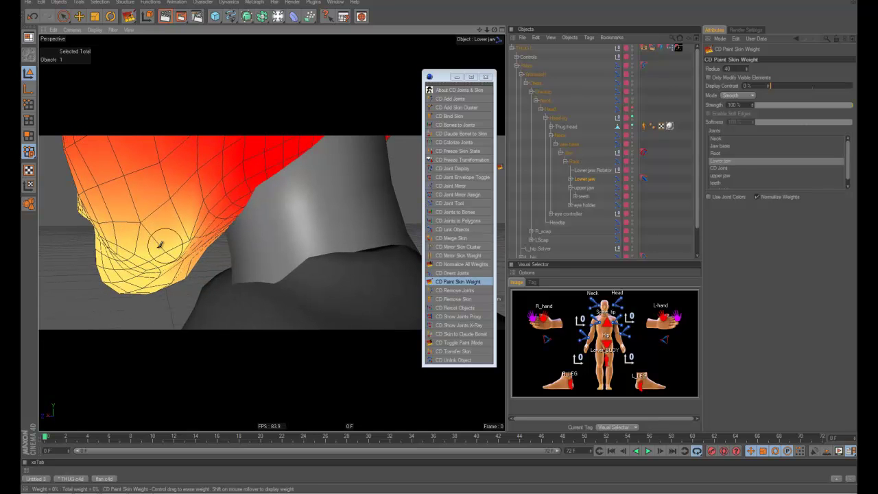
{"action": "left_click_drag", "start_coordinate": [363, 233], "coordinate": [207, 234], "text": "alt"}
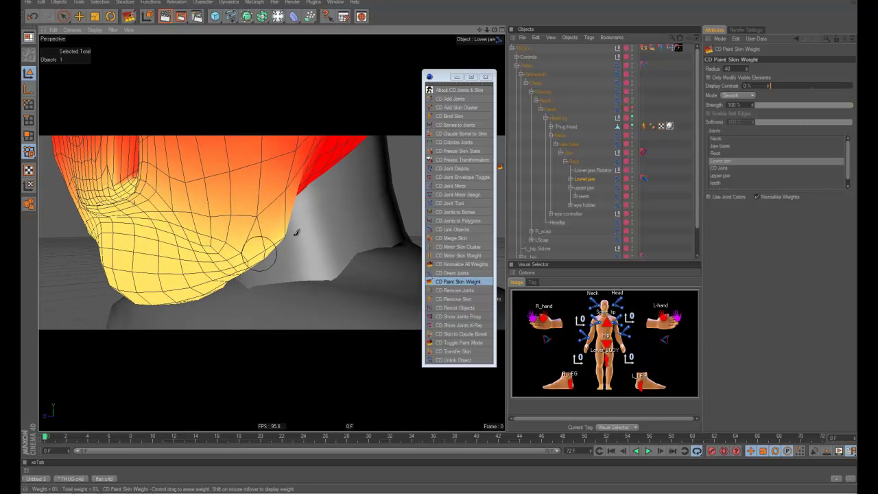
{"action": "mouse_move", "coordinate": [297, 233]}
{"action": "left_mouse_down", "text": "alt"}
{"action": "mouse_move", "coordinate": [353, 210]}
{"action": "mouse_move", "coordinate": [180, 204]}
{"action": "mouse_move", "coordinate": [343, 199]}
{"action": "mouse_move", "coordinate": [141, 237]}
{"action": "mouse_move", "coordinate": [396, 218]}
{"action": "mouse_move", "coordinate": [314, 225]}
{"action": "left_mouse_up", "text": "alt"}
{"action": "mouse_move", "coordinate": [319, 254]}
{"action": "left_mouse_down", "text": "alt"}
{"action": "mouse_move", "coordinate": [359, 210]}
{"action": "mouse_move", "coordinate": [145, 96]}
{"action": "left_mouse_up", "text": "alt"}
{"action": "left_click", "coordinate": [79, 16]}
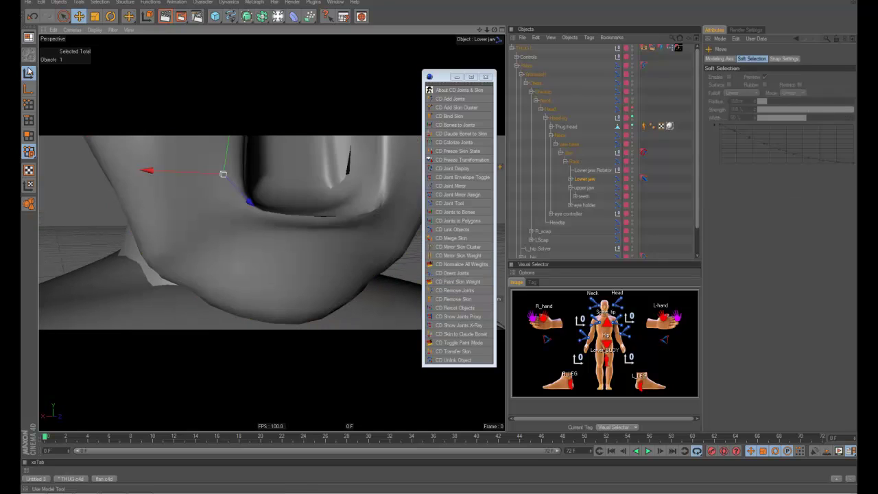
- Frame the face in the Back view and smooth the Lower jaw joint's weights along the jaw edges and chin
{"action": "left_click", "coordinate": [85, 206]}
{"action": "right_click_drag", "start_coordinate": [216, 222], "coordinate": [157, 222], "text": "alt"}
{"action": "left_click_drag", "start_coordinate": [157, 221], "coordinate": [198, 233], "text": "alt"}
{"action": "middle_click_drag", "start_coordinate": [250, 206], "coordinate": [282, 238], "text": "alt"}
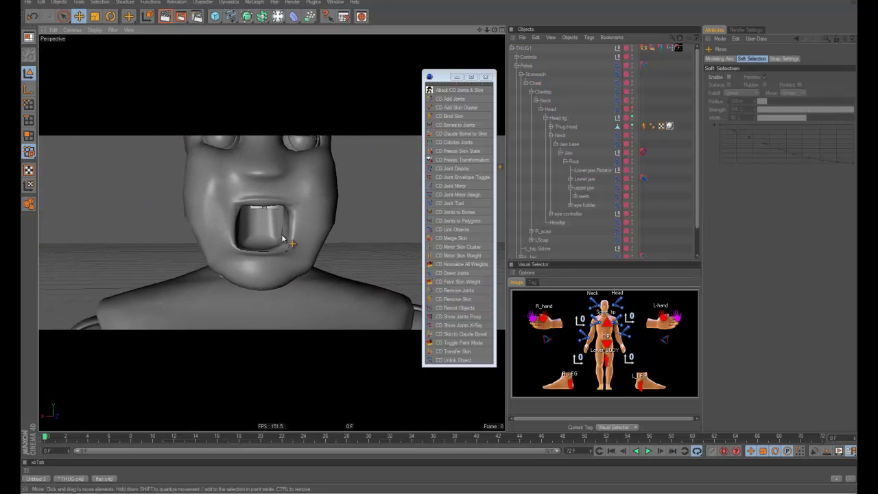
{"action": "left_click_drag", "start_coordinate": [282, 238], "coordinate": [256, 225], "text": "alt"}
{"action": "key", "text": "F4"}
{"action": "right_click_drag", "start_coordinate": [372, 256], "coordinate": [271, 270], "text": "alt"}
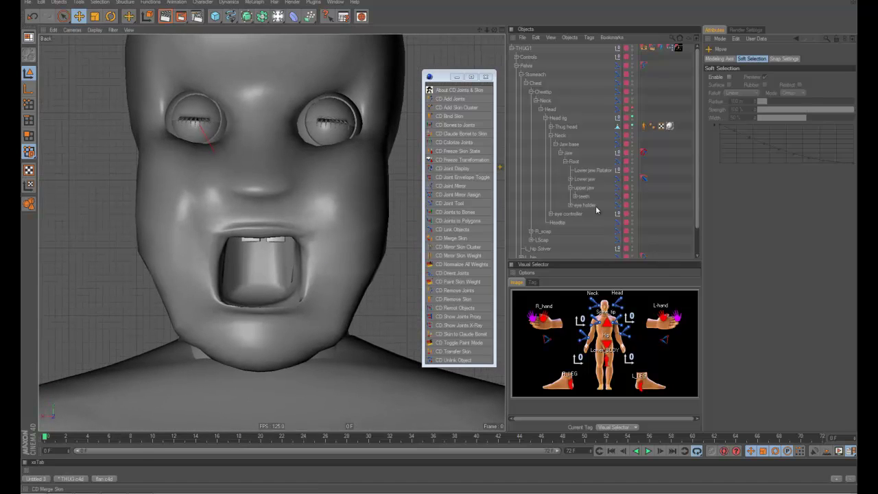
{"action": "left_click", "coordinate": [584, 179]}
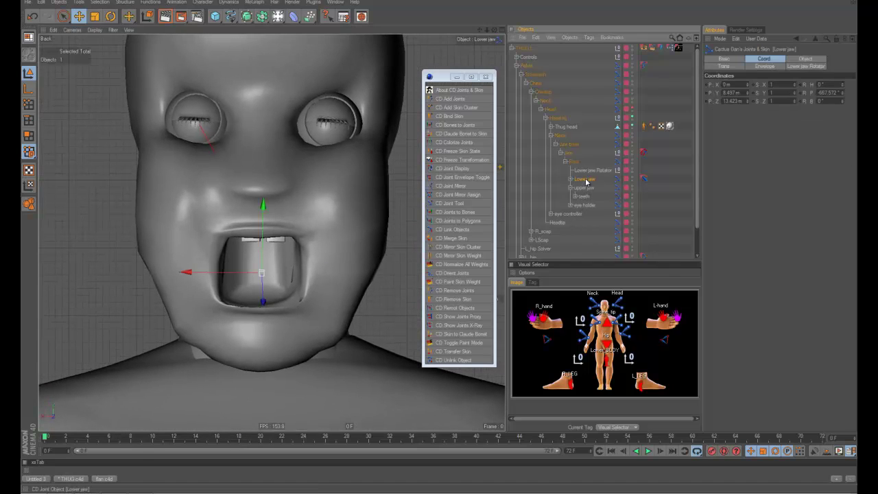
{"action": "left_click", "coordinate": [458, 282]}
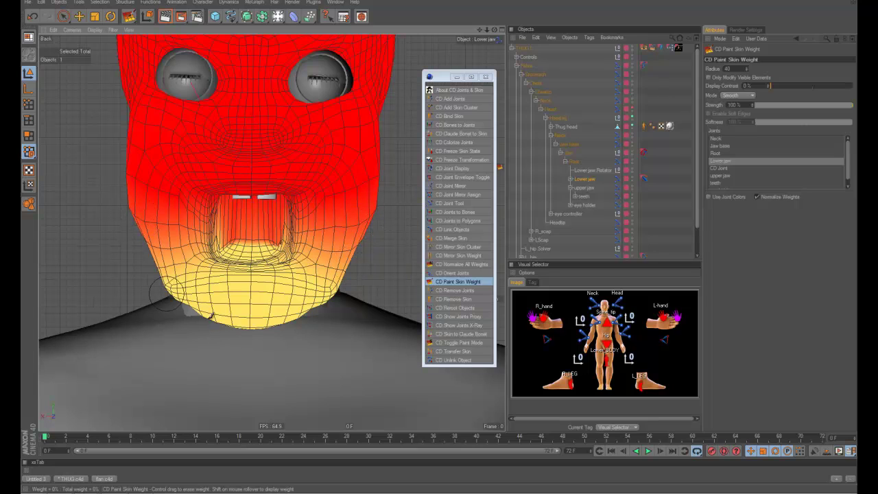
{"action": "left_click", "coordinate": [80, 16]}
- Test the jaw in the perspective view, setting the Lower jaw Rotator's pitch to 64.428° and finally to 69.428°
{"action": "key", "text": "F3"}
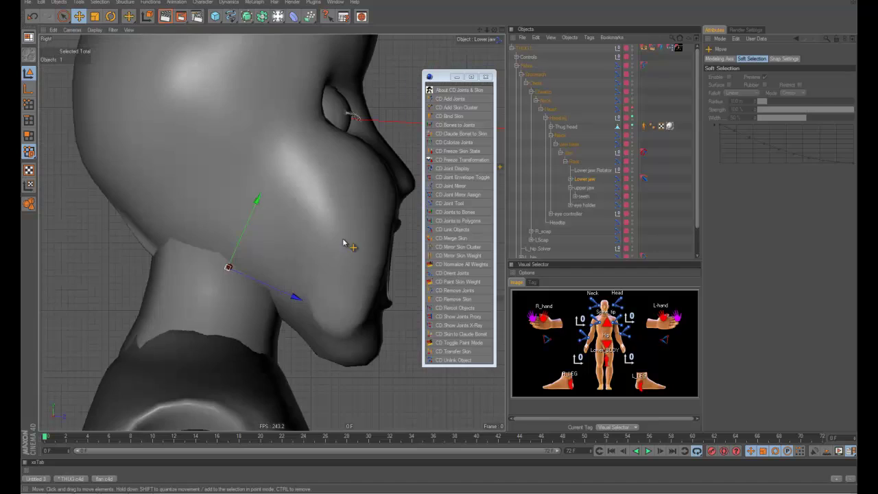
{"action": "left_click", "coordinate": [593, 170]}
{"action": "key", "text": "F1"}
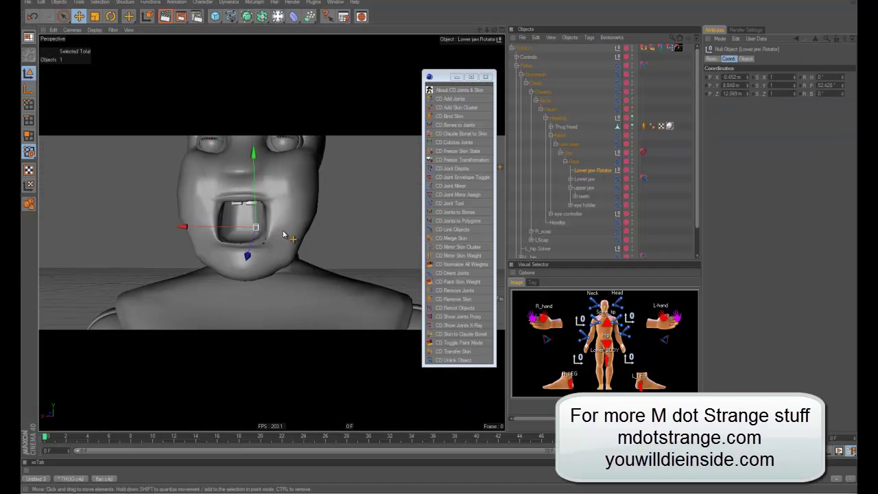
{"action": "left_click_drag", "start_coordinate": [284, 234], "coordinate": [302, 226], "text": "alt"}
{"action": "left_click_drag", "start_coordinate": [841, 85], "coordinate": [841, 84]}
{"action": "middle_click_drag", "start_coordinate": [260, 191], "coordinate": [208, 232], "text": "alt"}
{"action": "right_click_drag", "start_coordinate": [208, 232], "coordinate": [272, 227], "text": "alt"}
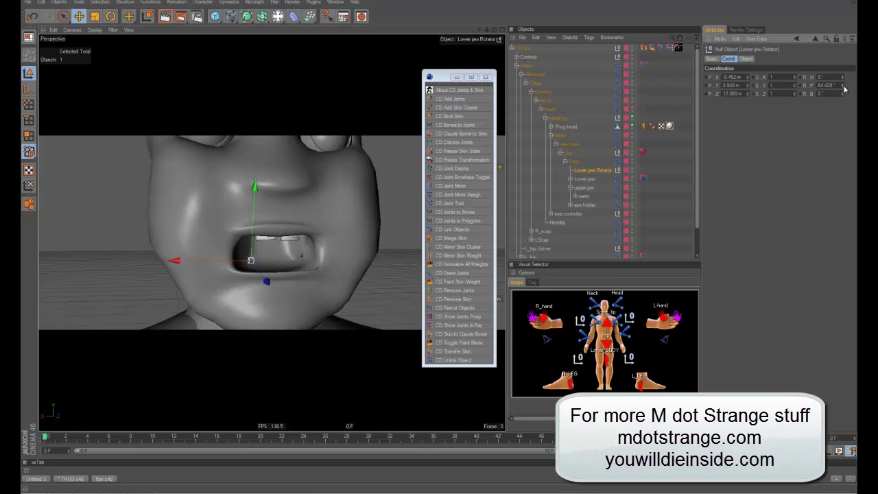
{"action": "left_click_drag", "start_coordinate": [844, 87], "coordinate": [844, 87]}
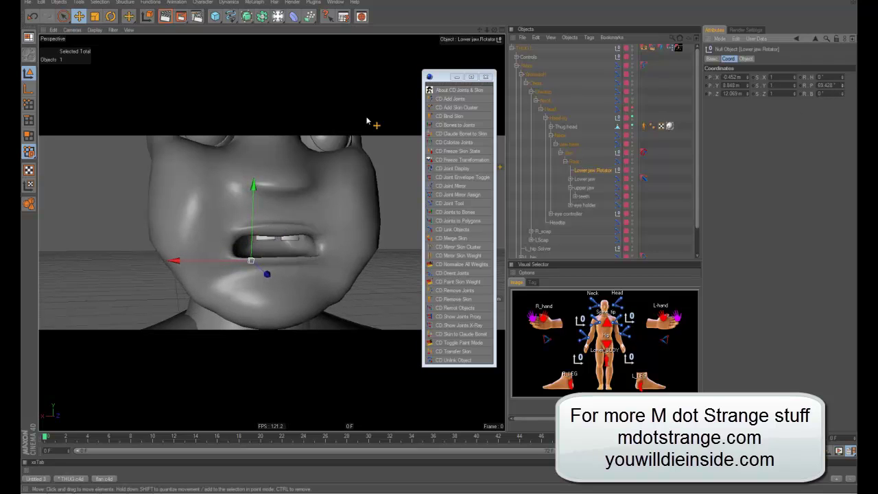
{"action": "right_click_drag", "start_coordinate": [367, 122], "coordinate": [303, 197], "text": "alt"}
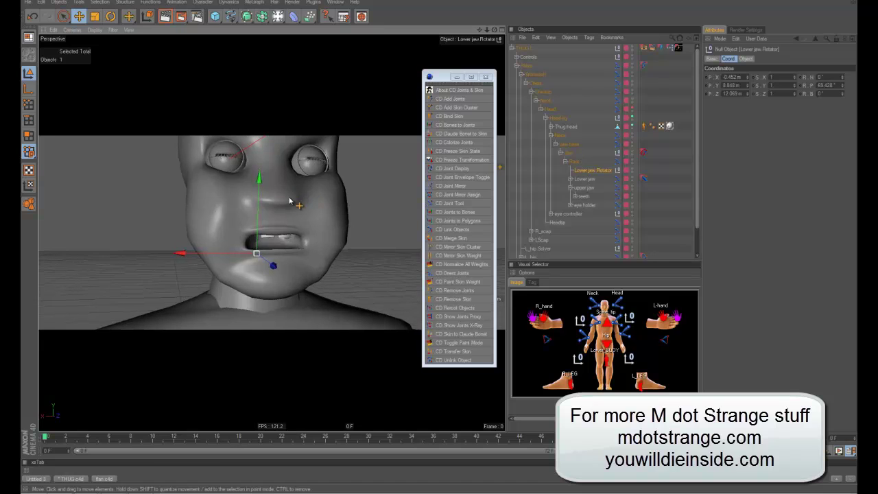